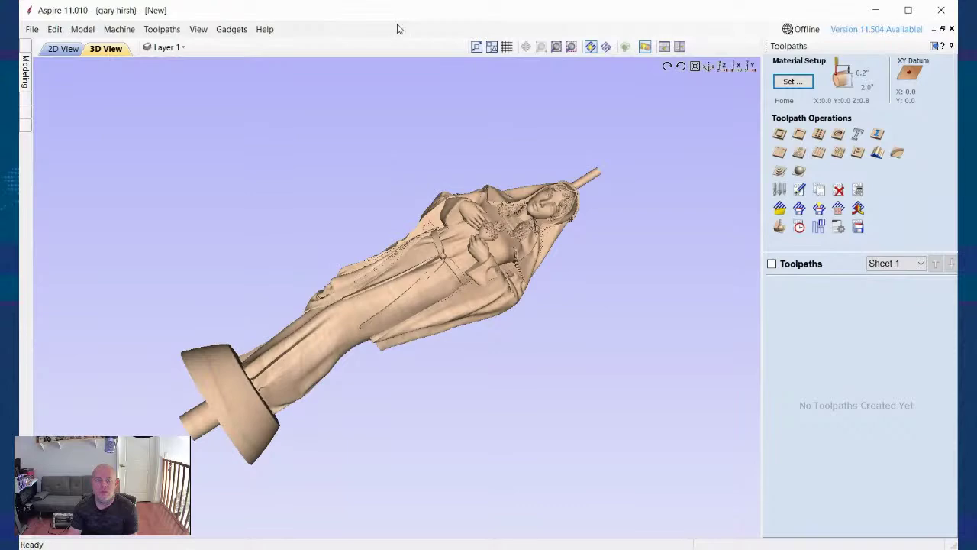
Step: Close the open statue project and create a new rotary job 7 inches long and 2 inches in diameter, oriented along the X axis
{"action": "left_click", "coordinate": [942, 10]}
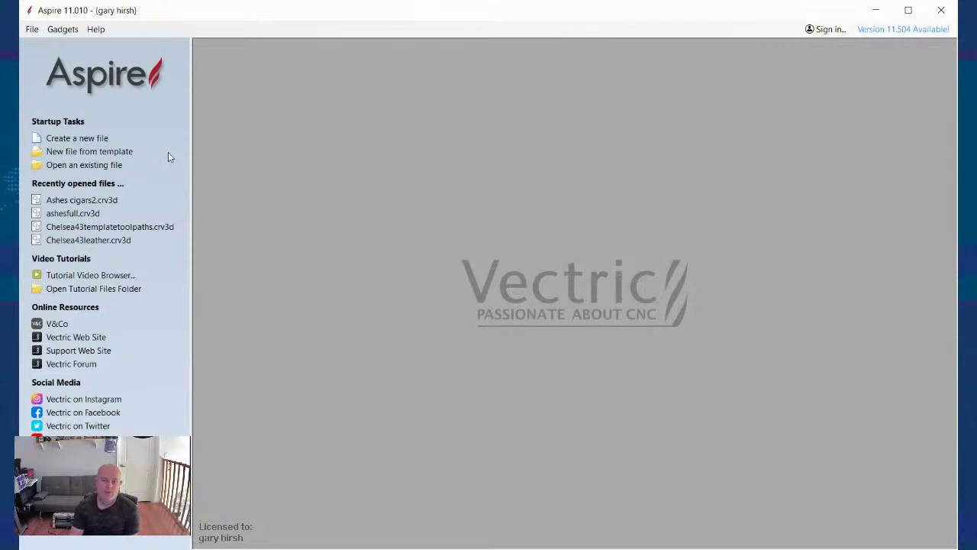
{"action": "left_click", "coordinate": [95, 142]}
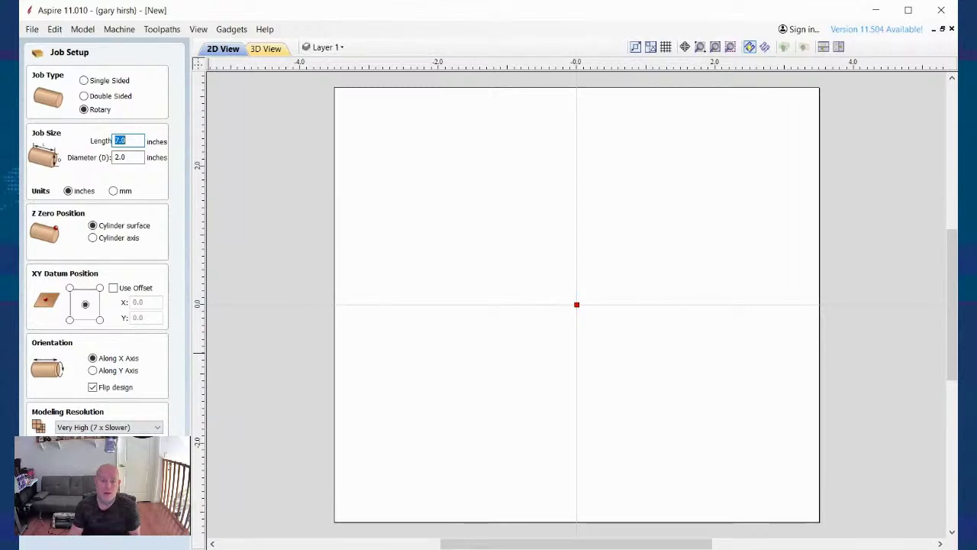
{"action": "key", "text": "Return"}
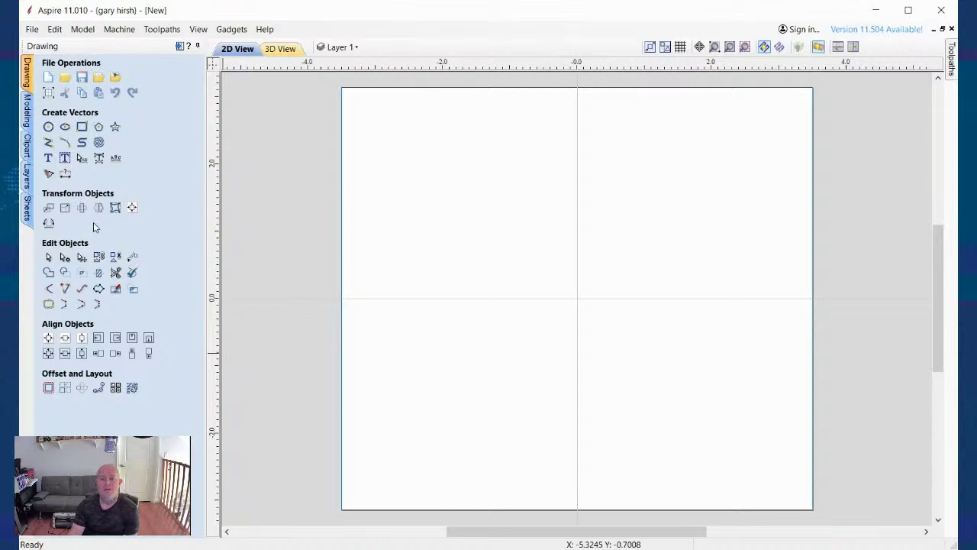
Step: Import the Mary f.stl file from the Desktop as a 3D model
{"action": "left_click", "coordinate": [341, 47]}
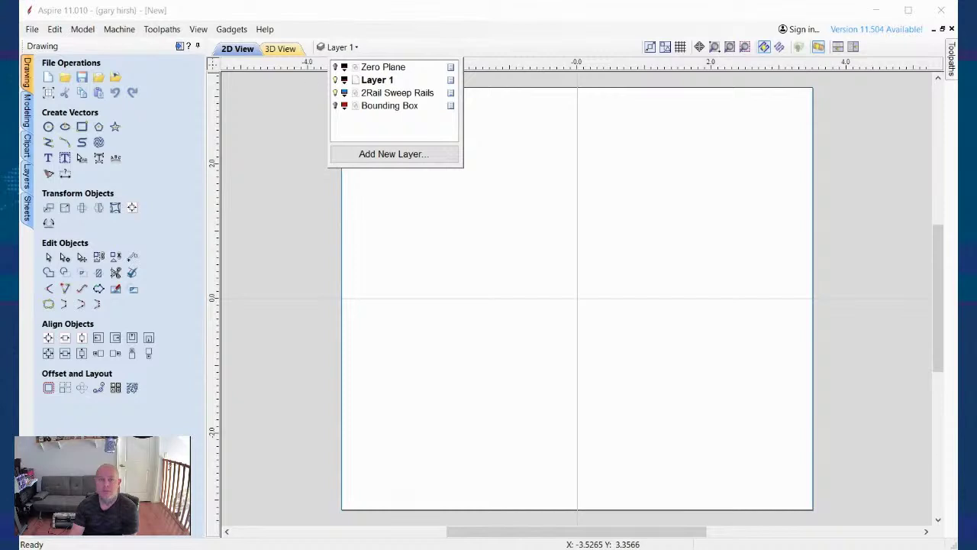
{"action": "left_click", "coordinate": [29, 115]}
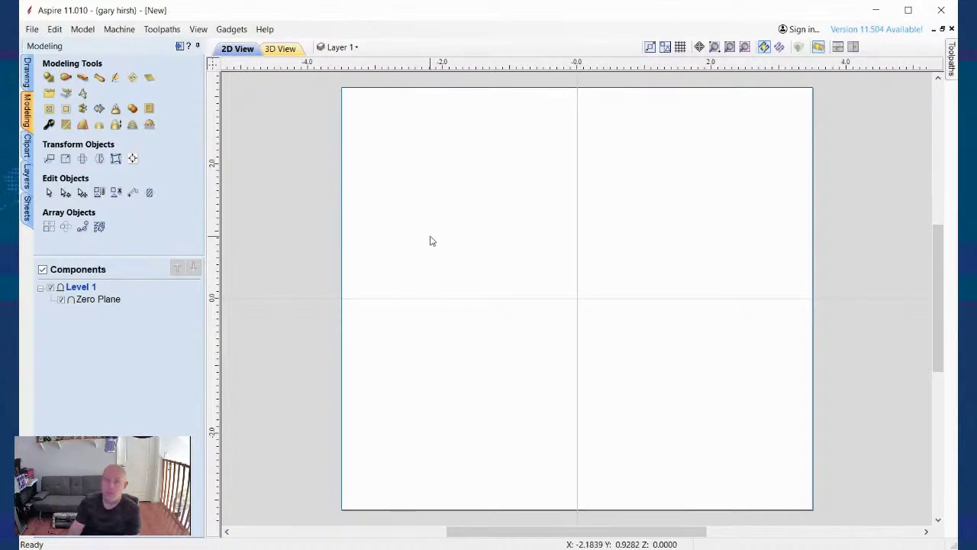
{"action": "left_click", "coordinate": [48, 78]}
{"action": "key", "text": "Escape"}
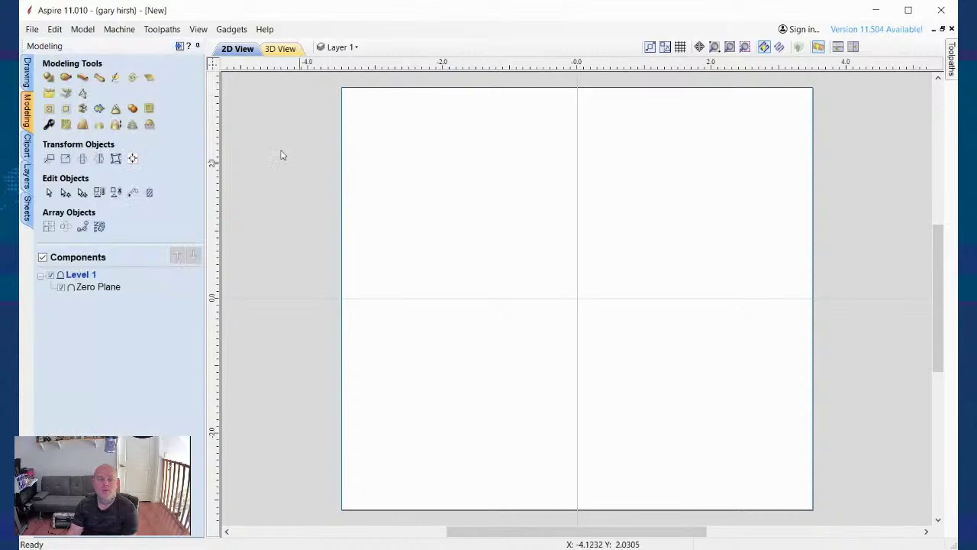
{"action": "left_click", "coordinate": [48, 92]}
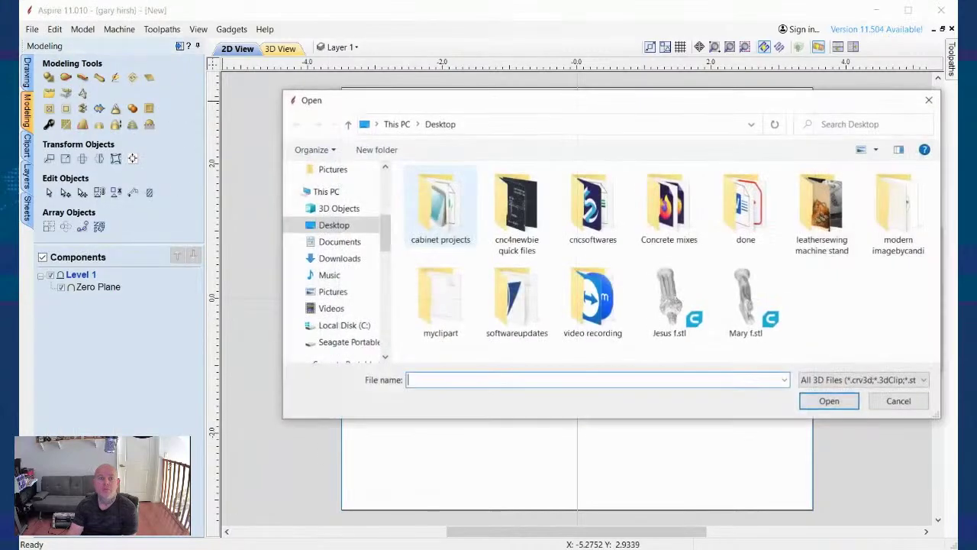
{"action": "double_click", "coordinate": [747, 323]}
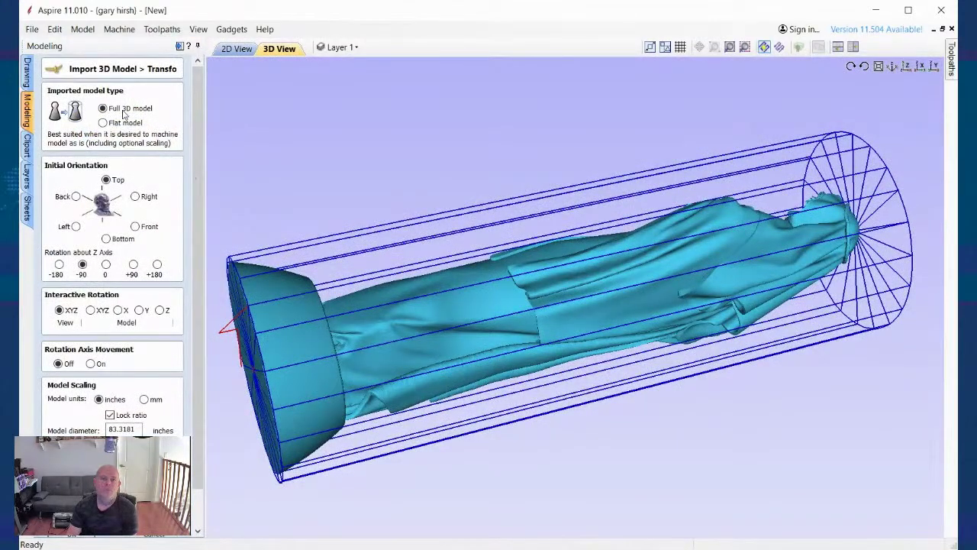
Step: Keep the imported statue as a full 3D model with Top orientation and scale it to a 2-inch model diameter, completing the import
{"action": "scroll", "coordinate": [149, 116], "scroll_direction": "up", "scroll_amount": 2}
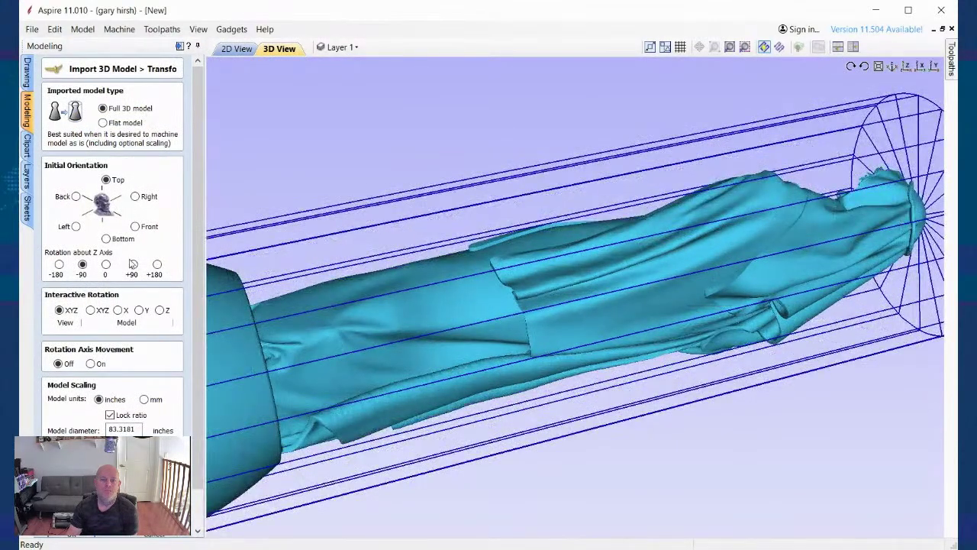
{"action": "left_click", "coordinate": [107, 180]}
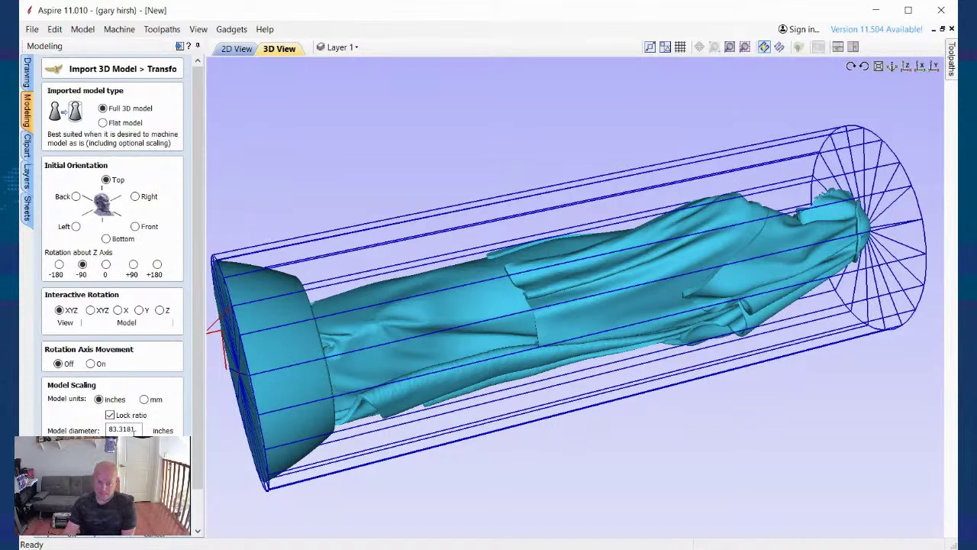
{"action": "double_click", "coordinate": [133, 432]}
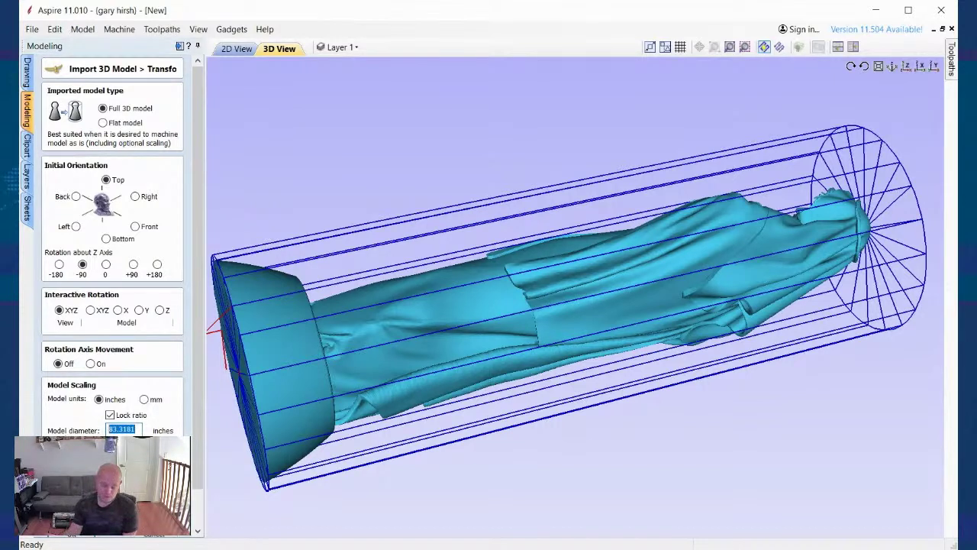
{"action": "type", "text": "2"}
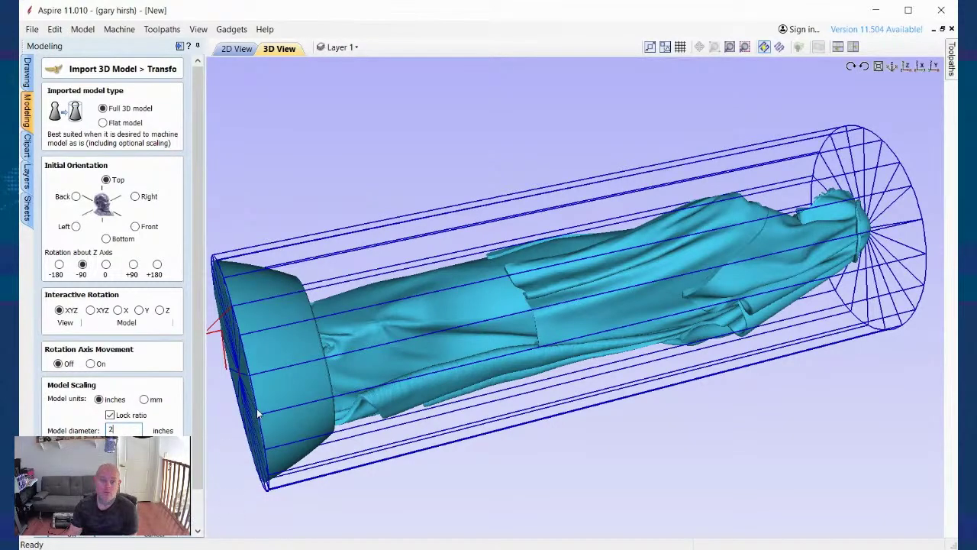
{"action": "key", "text": "Return"}
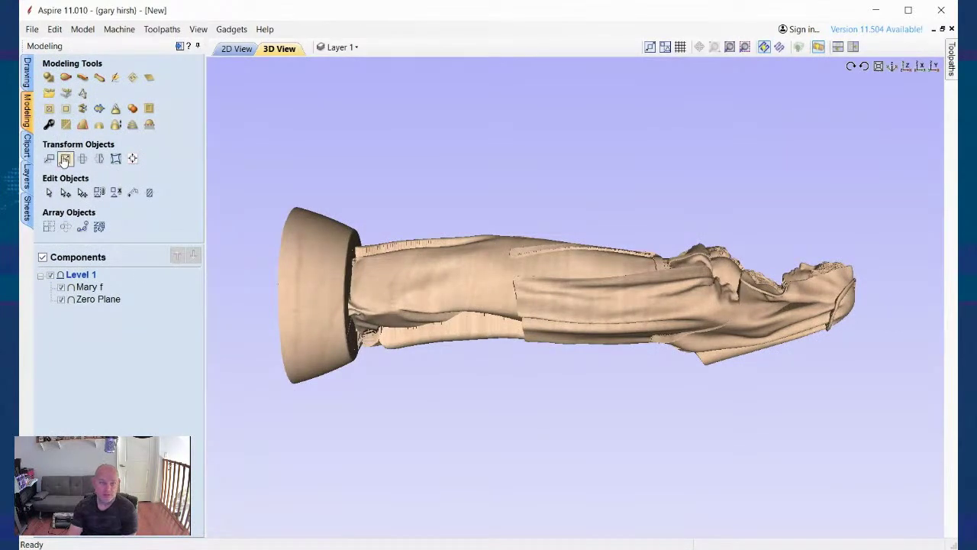
Step: Examine the Mary f component's wrapped layout and its width and height in the 2D view without resizing it
{"action": "left_click", "coordinate": [64, 159]}
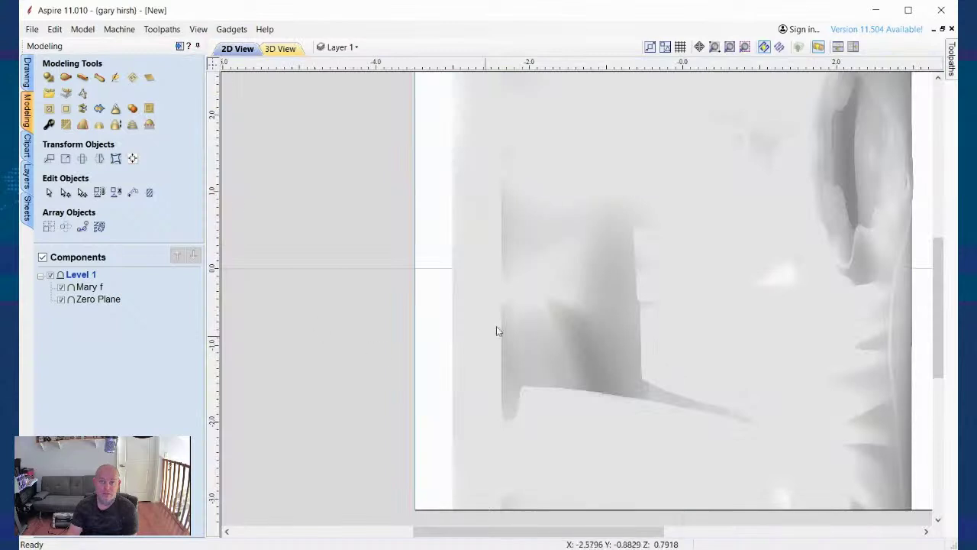
{"action": "left_click", "coordinate": [647, 288]}
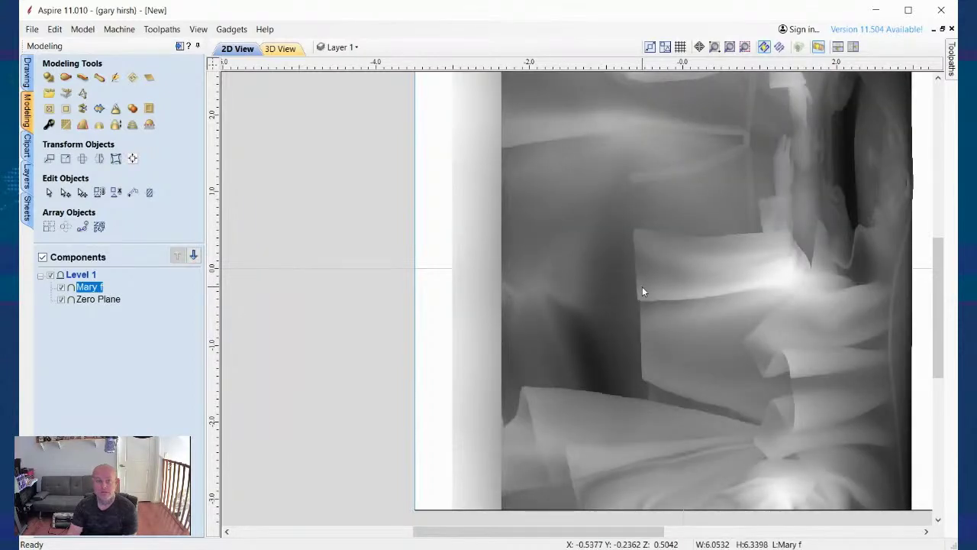
{"action": "left_click", "coordinate": [730, 48]}
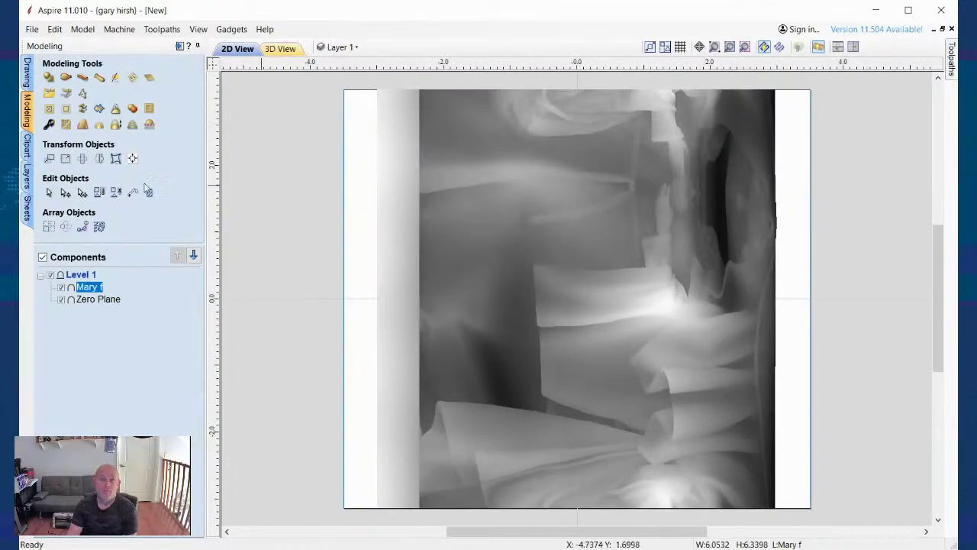
{"action": "left_click", "coordinate": [48, 158]}
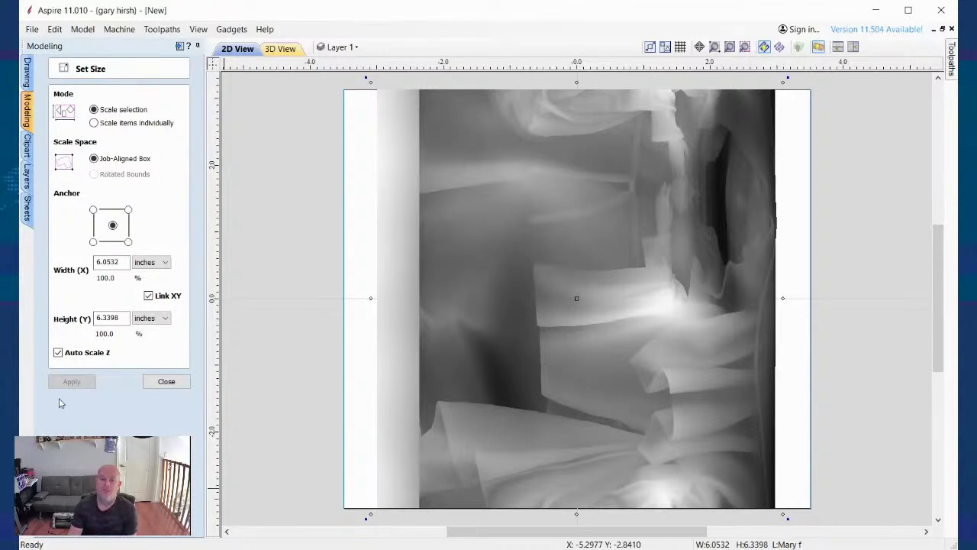
{"action": "left_click", "coordinate": [166, 384]}
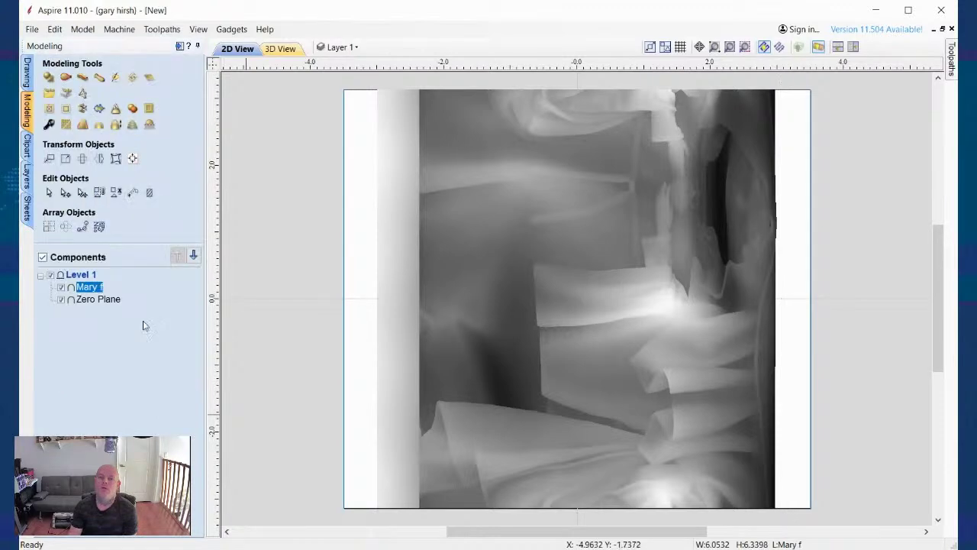
{"action": "left_click", "coordinate": [116, 393]}
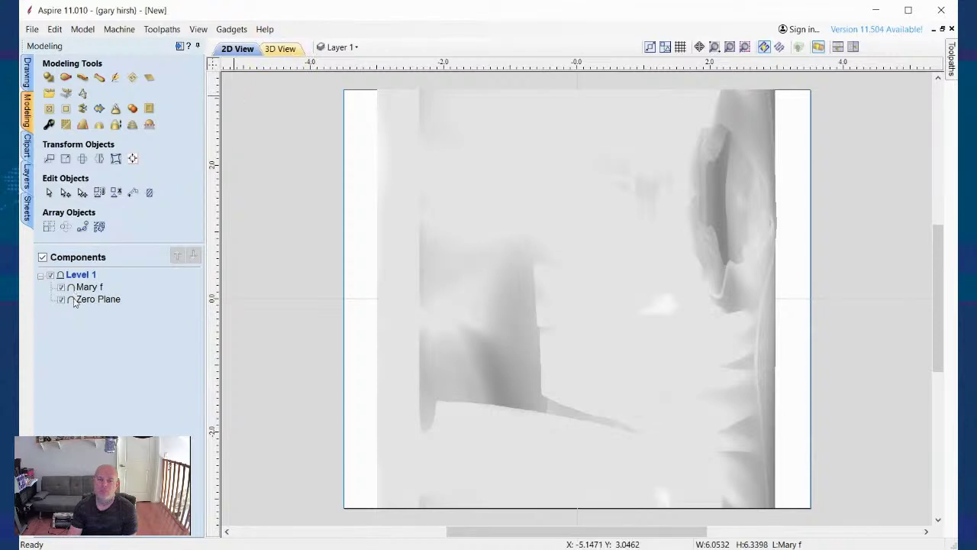
Step: Edit the properties of the Zero Plane component in the 3D view, raising its base height to 0.05 inches
{"action": "mouse_move", "coordinate": [79, 302]}
{"action": "left_click", "coordinate": [275, 52]}
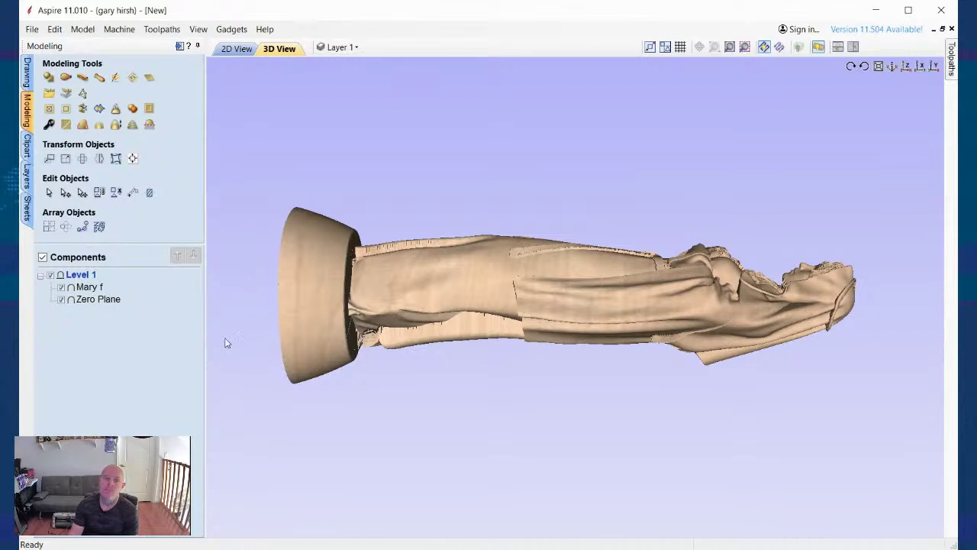
{"action": "mouse_move", "coordinate": [64, 304]}
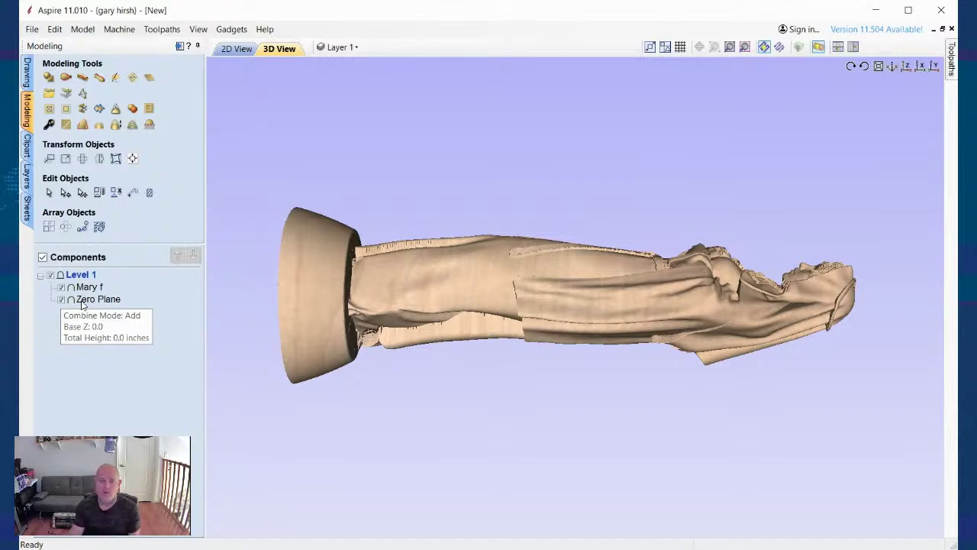
{"action": "left_click", "coordinate": [105, 301]}
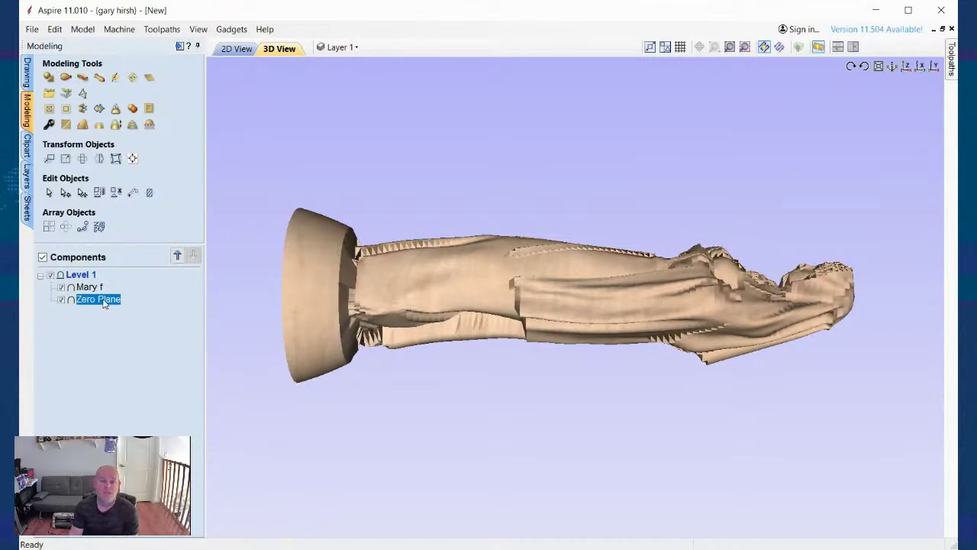
{"action": "left_click", "coordinate": [49, 124]}
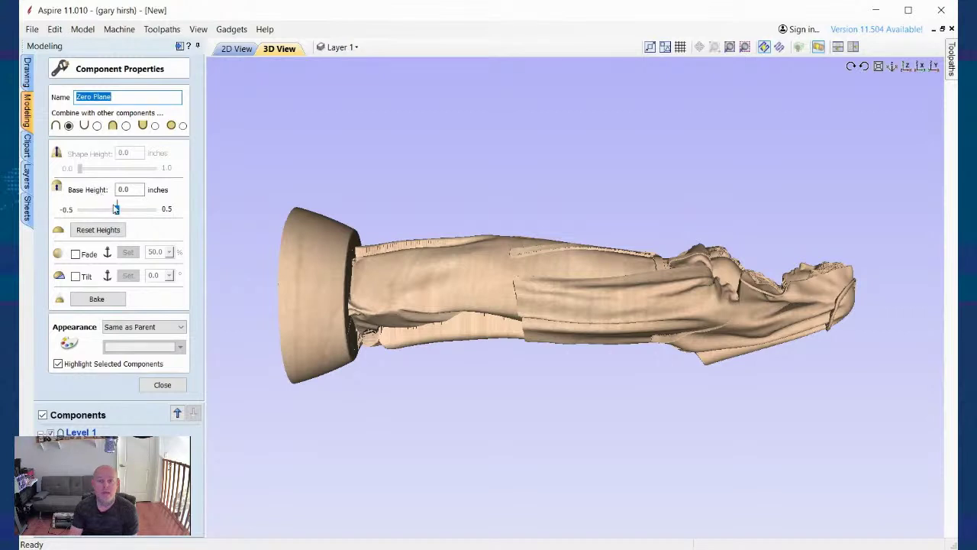
{"action": "left_click", "coordinate": [118, 211]}
{"action": "left_click_drag", "start_coordinate": [117, 212], "coordinate": [120, 212]}
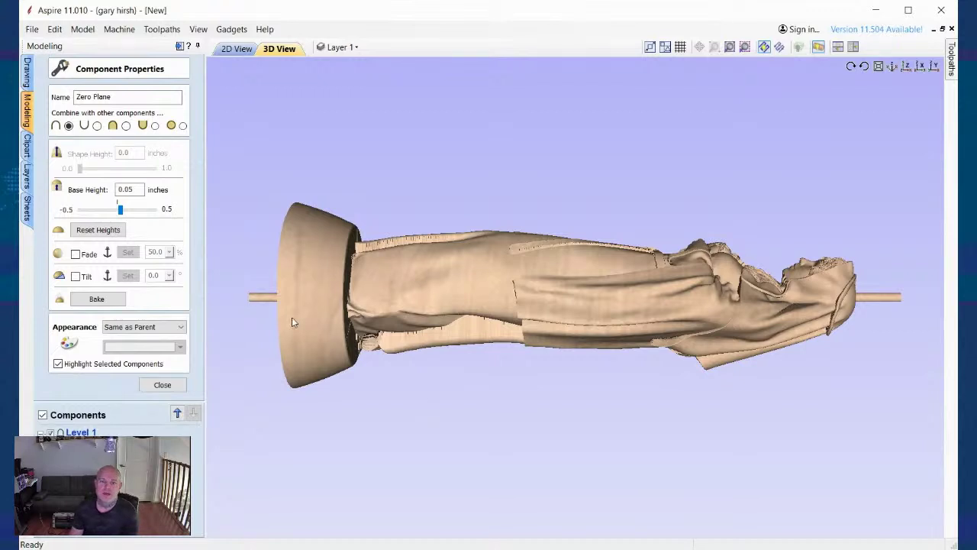
Step: Set the Zero Plane component's base height to 0.1 inches
{"action": "mouse_move", "coordinate": [293, 317]}
{"action": "left_mouse_down"}
{"action": "mouse_move", "coordinate": [413, 316]}
{"action": "mouse_move", "coordinate": [259, 311]}
{"action": "mouse_move", "coordinate": [284, 307]}
{"action": "left_mouse_up"}
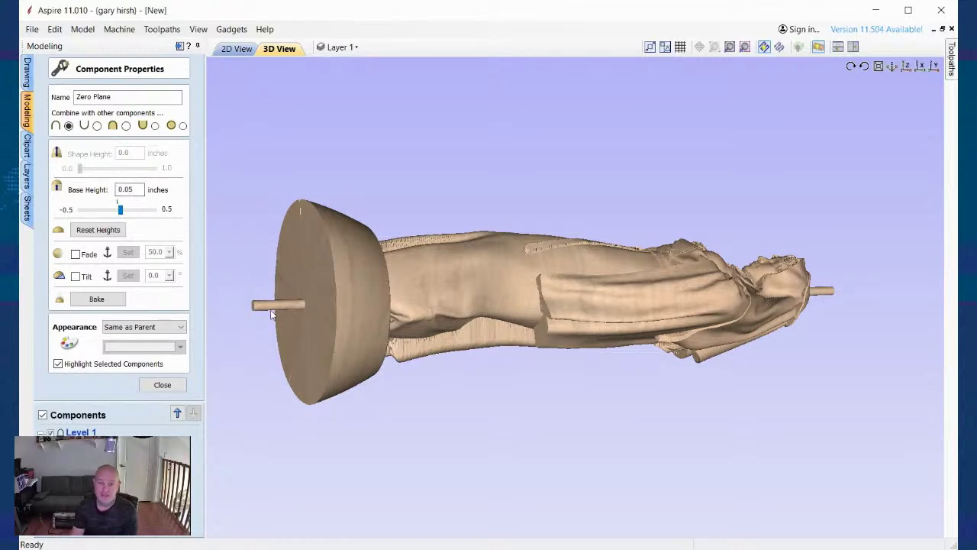
{"action": "left_click_drag", "start_coordinate": [555, 309], "coordinate": [785, 318]}
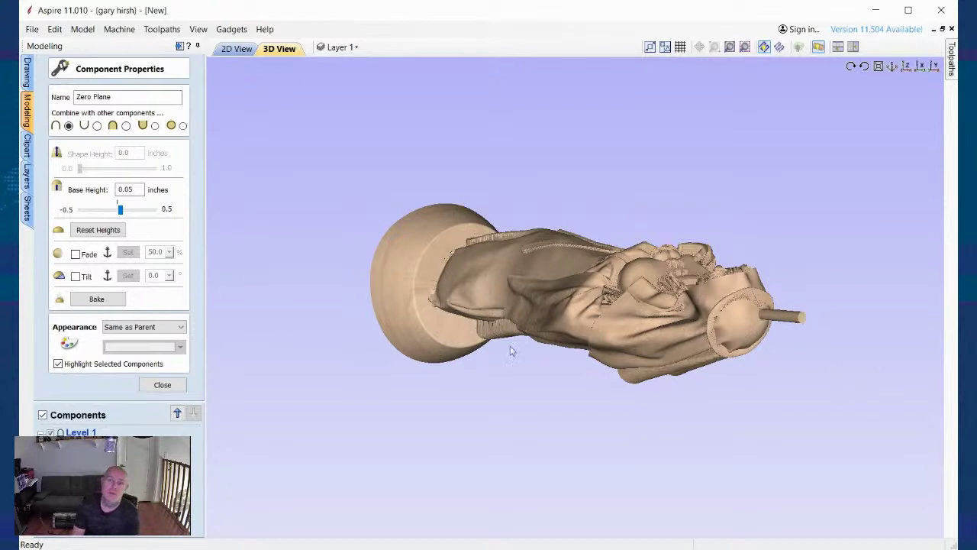
{"action": "left_click_drag", "start_coordinate": [686, 320], "coordinate": [840, 312]}
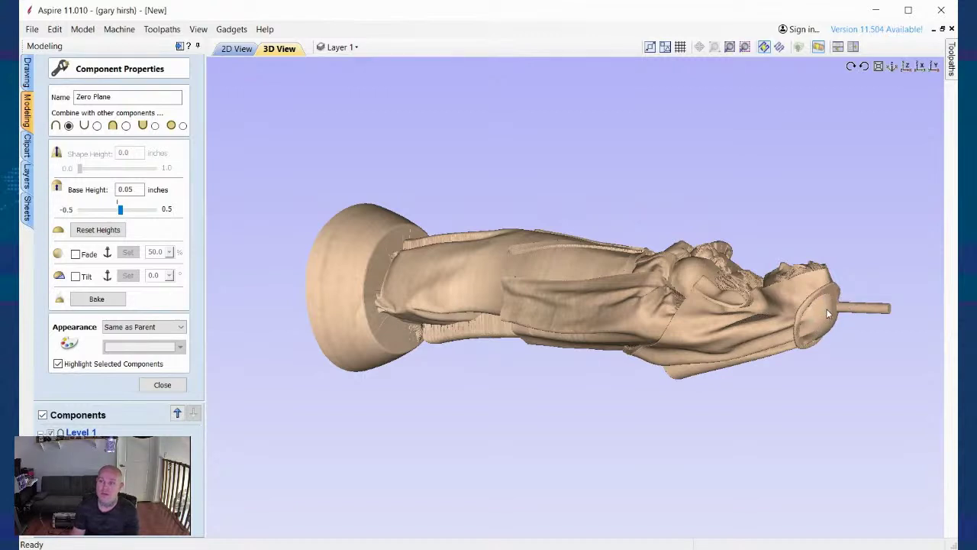
{"action": "left_click_drag", "start_coordinate": [440, 271], "coordinate": [625, 273]}
{"action": "left_click_drag", "start_coordinate": [335, 257], "coordinate": [411, 258]}
{"action": "left_click_drag", "start_coordinate": [284, 222], "coordinate": [278, 388]}
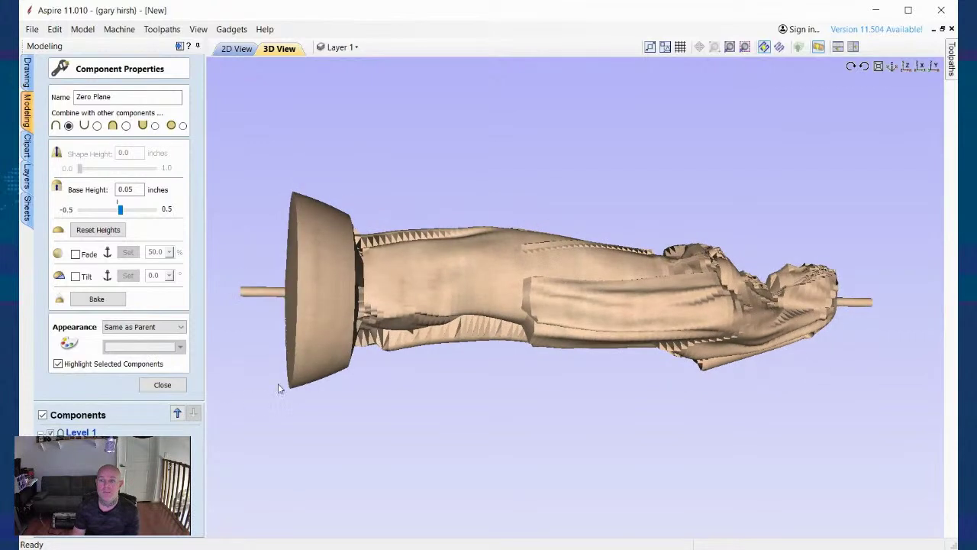
{"action": "double_click", "coordinate": [132, 190]}
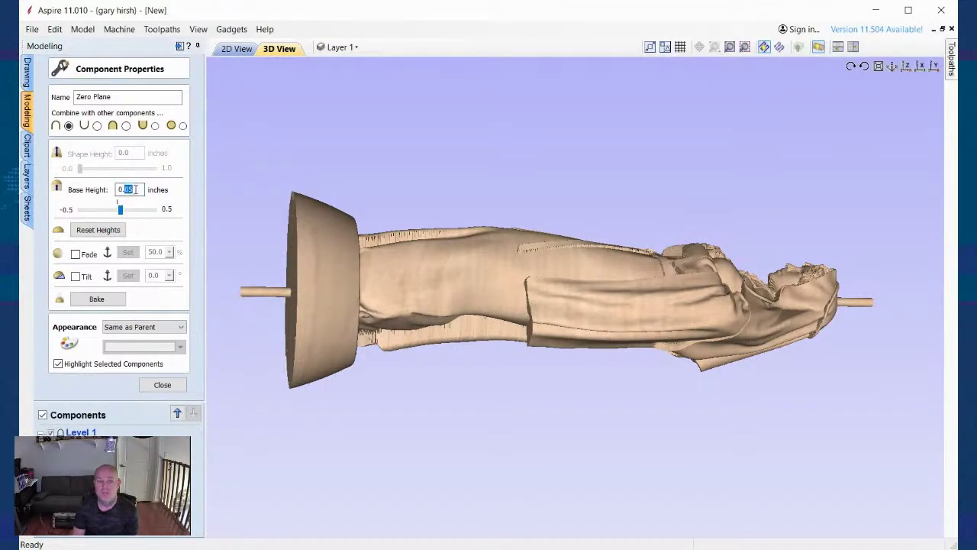
{"action": "type", "text": "0.1"}
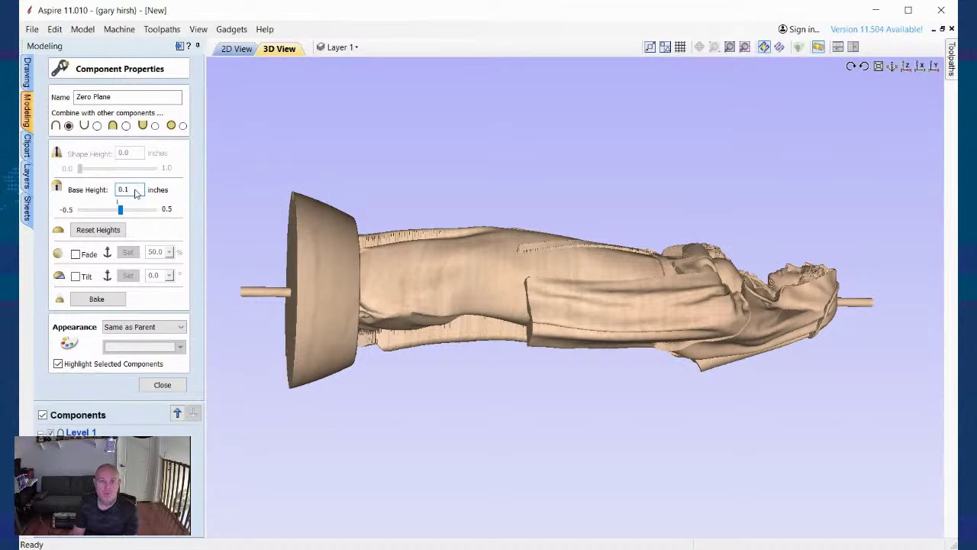
{"action": "key", "text": "Return"}
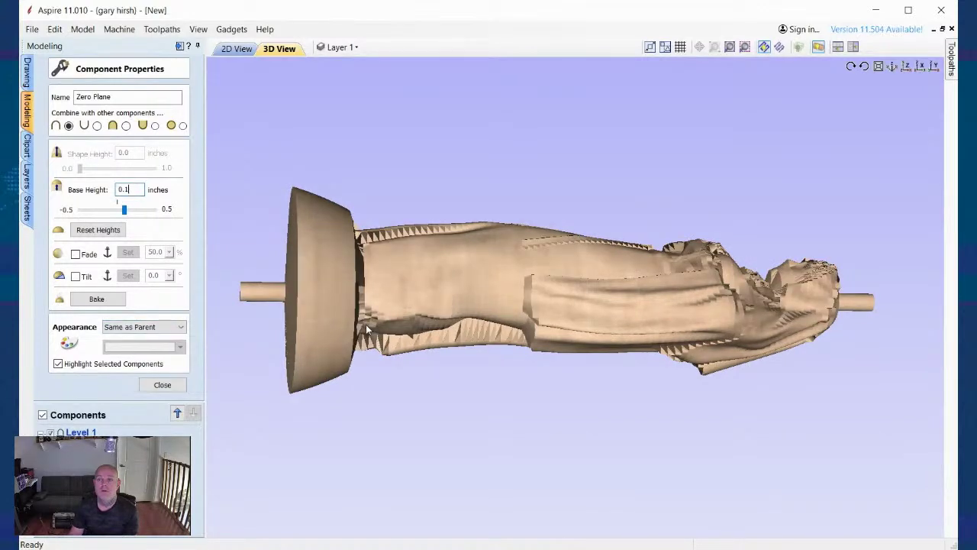
Step: Reset the Zero Plane component's base height to 0 inches and close its properties
{"action": "left_click_drag", "start_coordinate": [395, 325], "coordinate": [226, 320]}
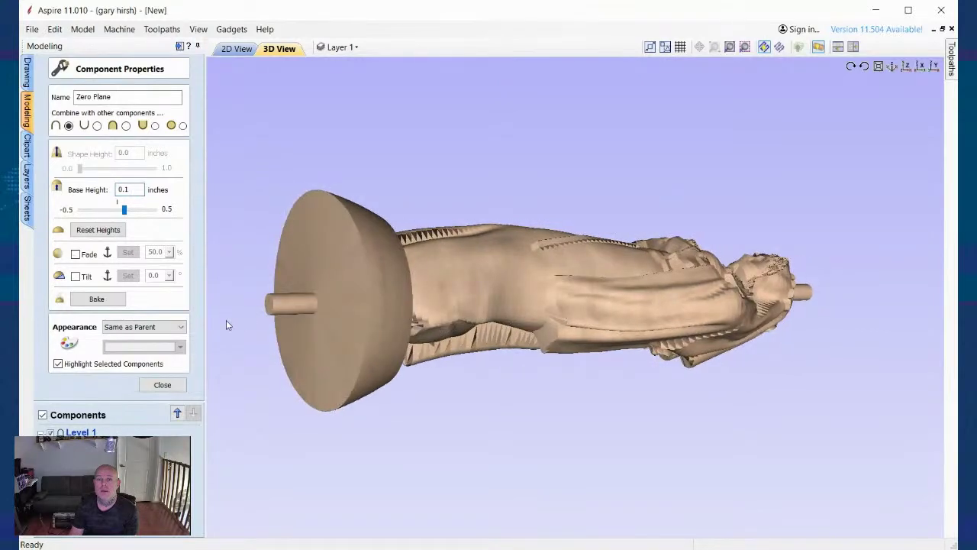
{"action": "left_click_drag", "start_coordinate": [606, 284], "coordinate": [392, 296]}
{"action": "left_click_drag", "start_coordinate": [490, 305], "coordinate": [434, 316]}
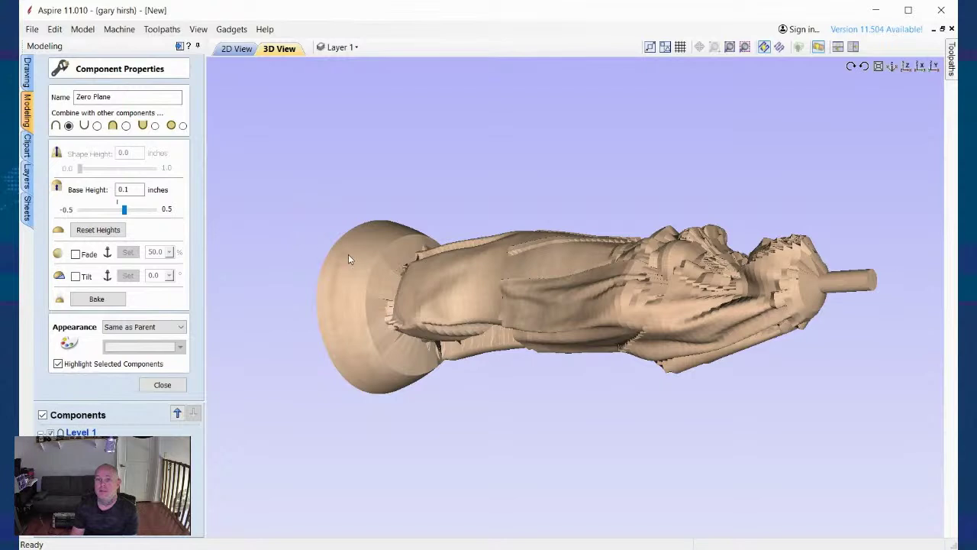
{"action": "left_click_drag", "start_coordinate": [600, 284], "coordinate": [648, 278]}
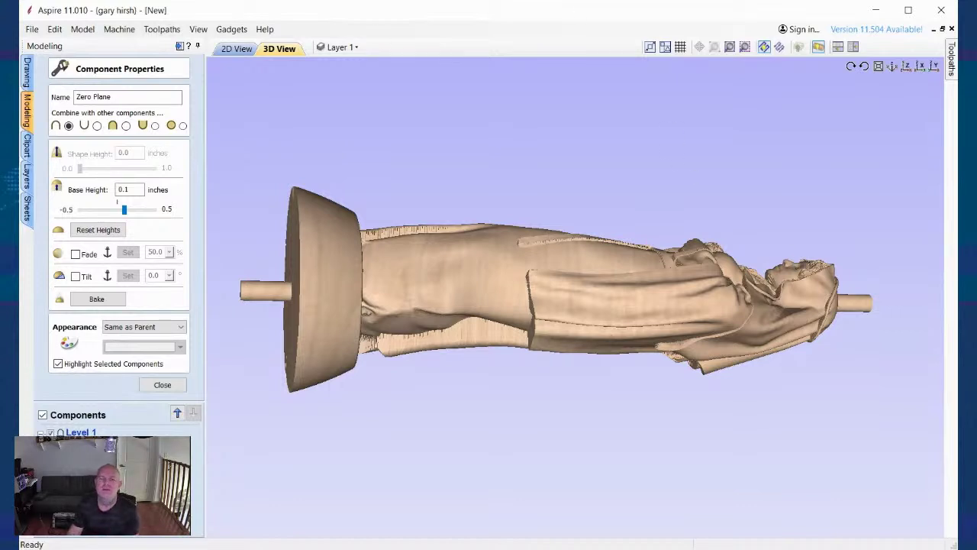
{"action": "left_click", "coordinate": [81, 199]}
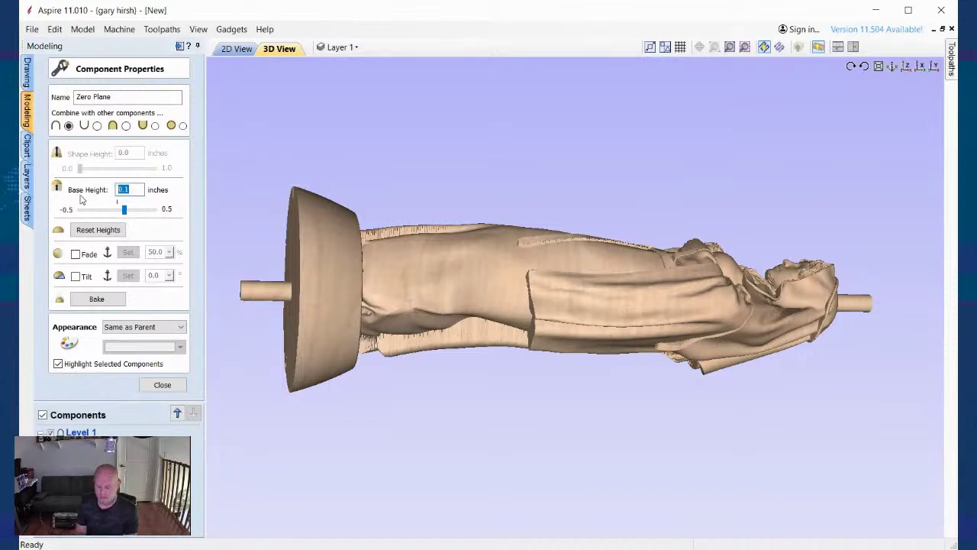
{"action": "type", "text": "0"}
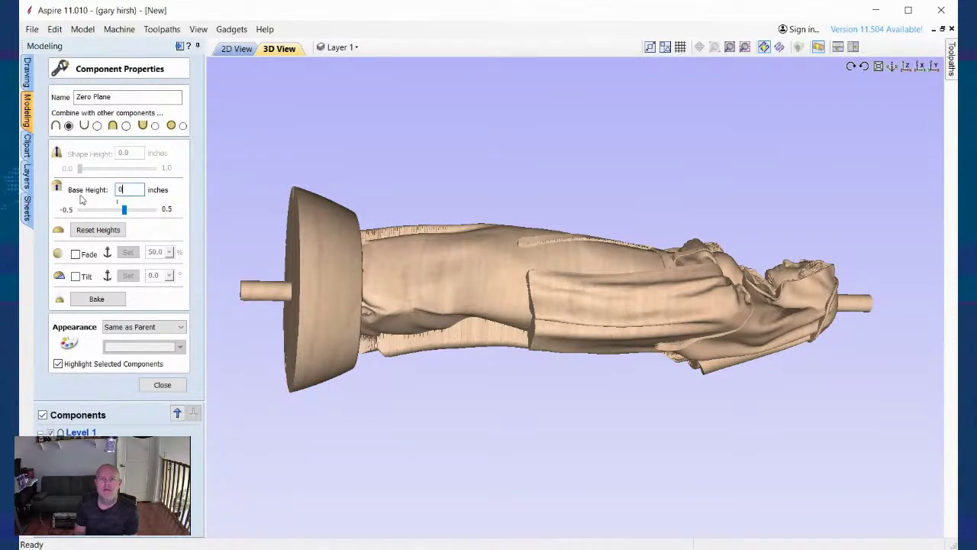
{"action": "key", "text": "Return"}
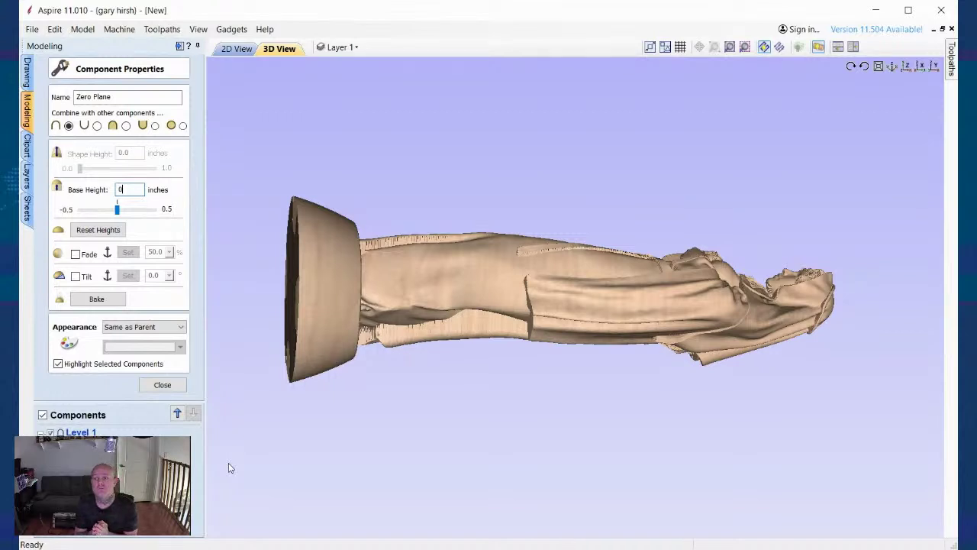
{"action": "left_click", "coordinate": [168, 390]}
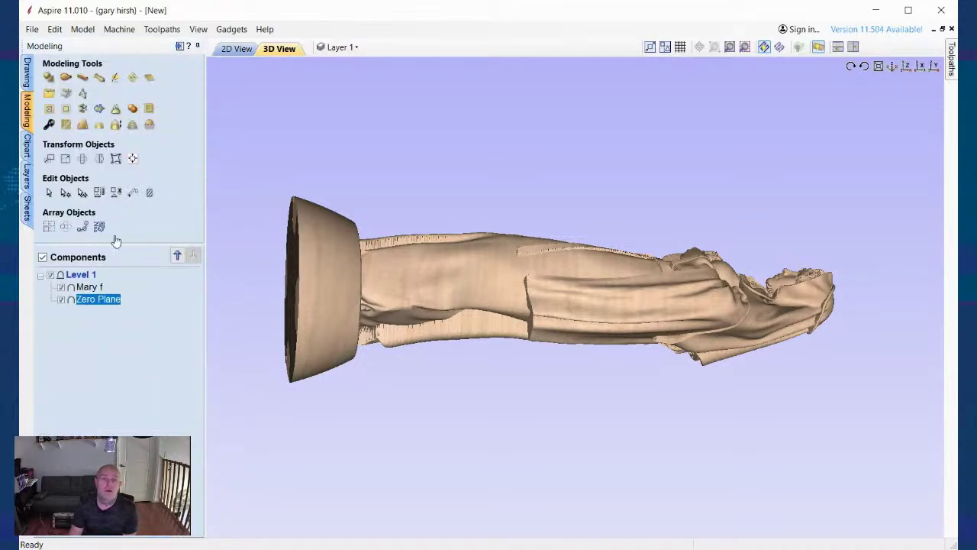
Step: Change the combine mode of the Mary f and Zero Plane components from Add to Merge
{"action": "double_click", "coordinate": [84, 287]}
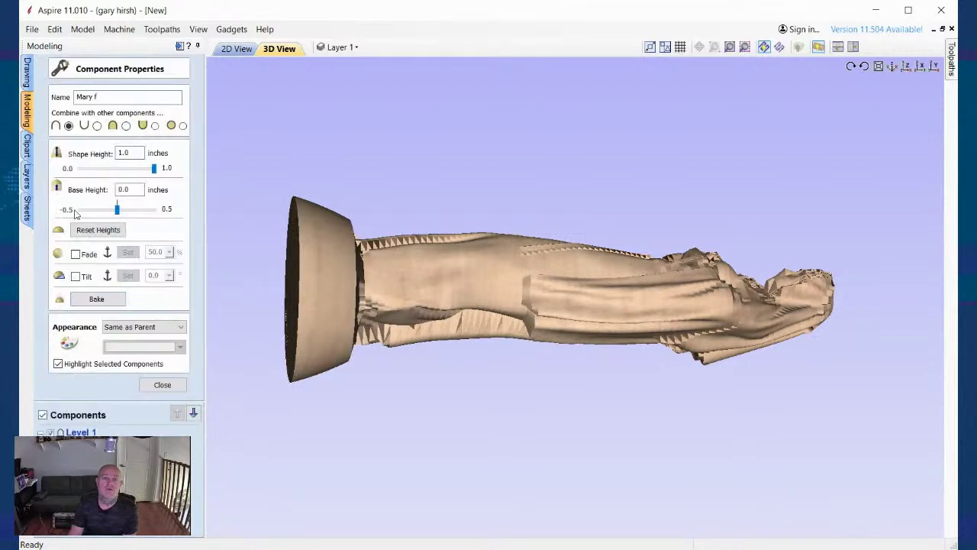
{"action": "left_click", "coordinate": [162, 385]}
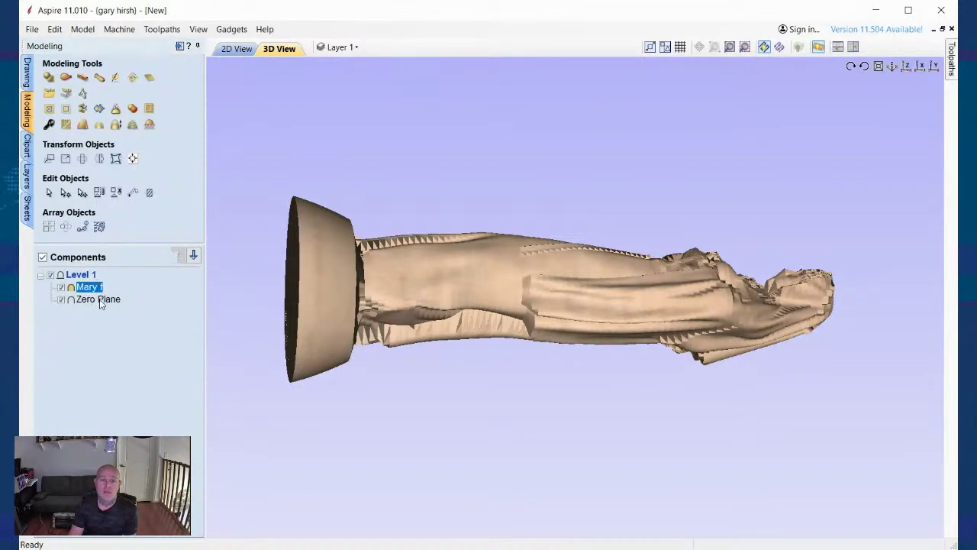
{"action": "double_click", "coordinate": [97, 299]}
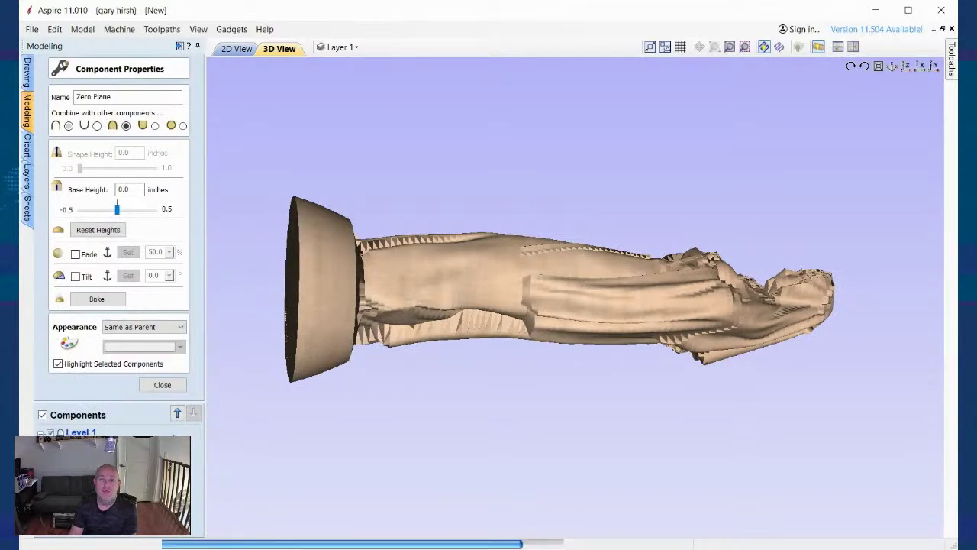
{"action": "left_click", "coordinate": [162, 385]}
{"action": "left_click", "coordinate": [138, 291]}
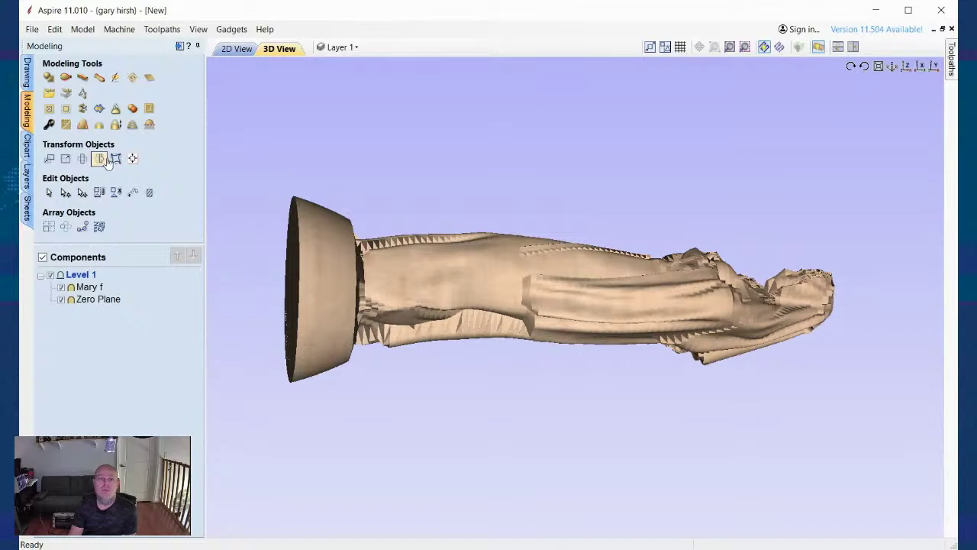
Step: Draw a square-cornered rectangle 0.5 by 6.5 inches over the blank strip beside the statue's base in the 2D view
{"action": "left_click", "coordinate": [27, 80]}
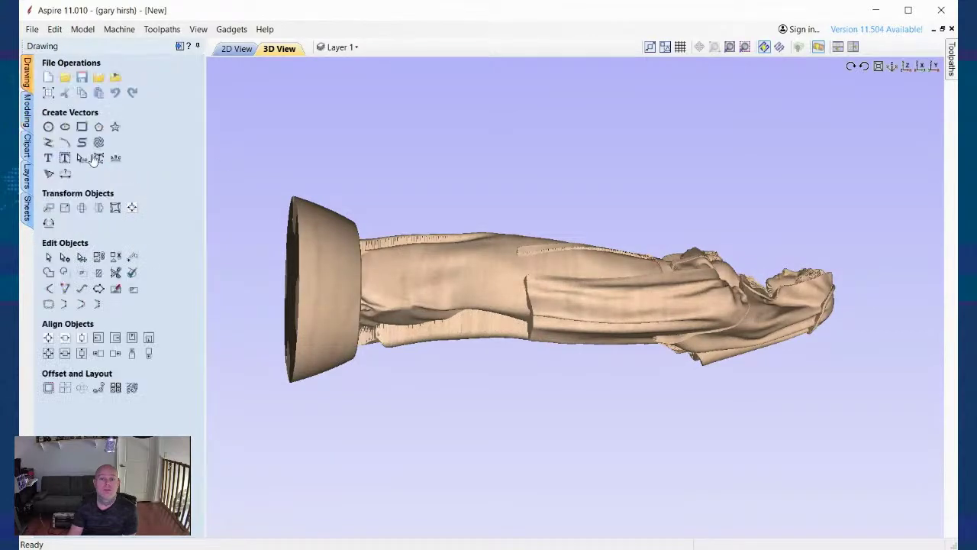
{"action": "left_click", "coordinate": [233, 50]}
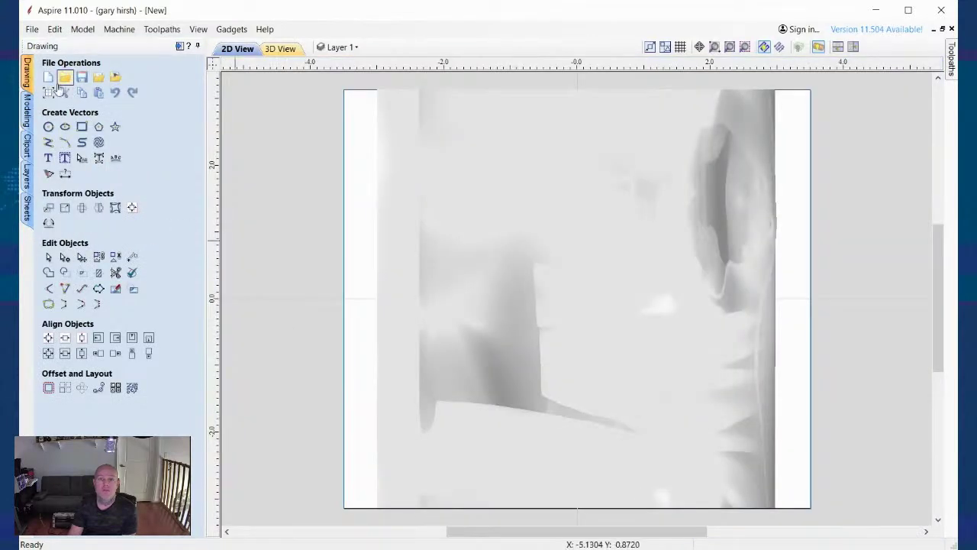
{"action": "left_click", "coordinate": [82, 126]}
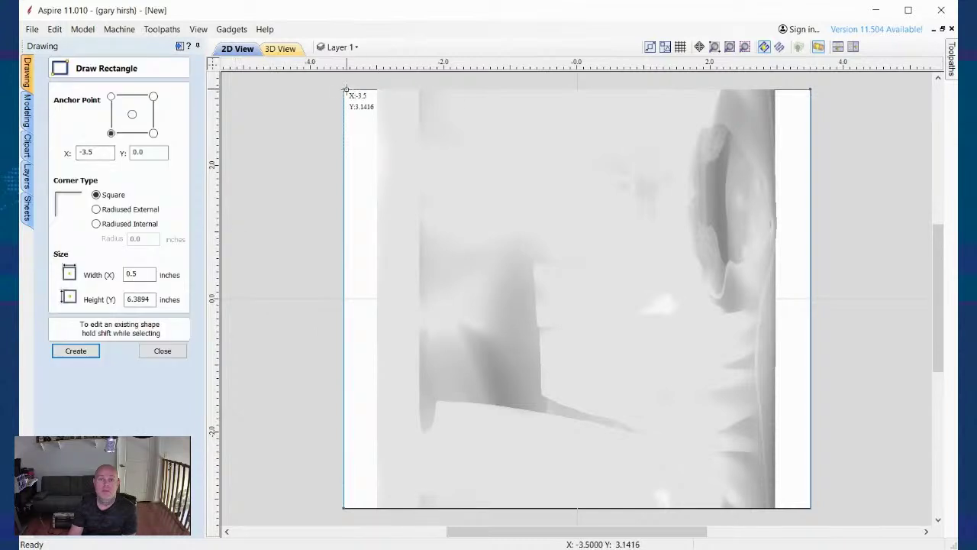
{"action": "left_click_drag", "start_coordinate": [344, 91], "coordinate": [378, 523]}
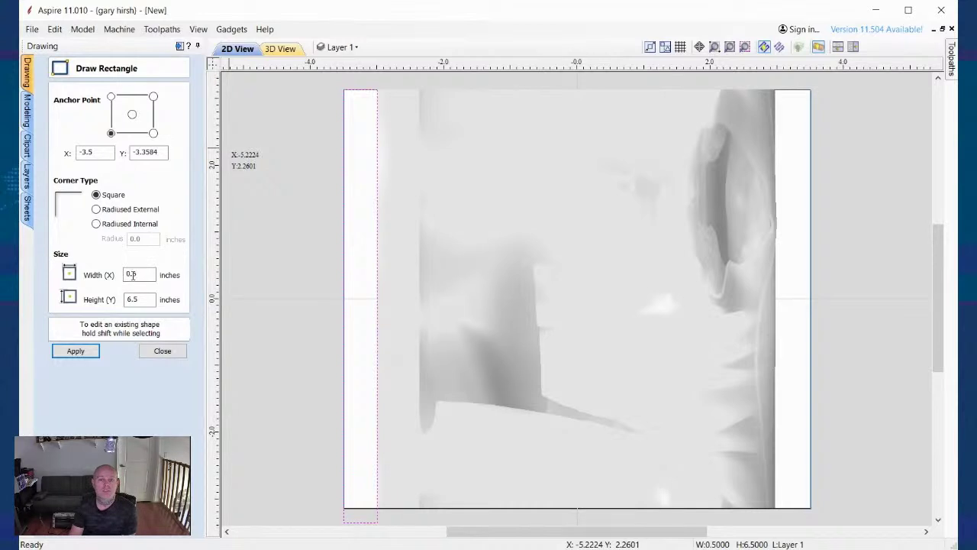
{"action": "left_click", "coordinate": [86, 352]}
{"action": "left_click", "coordinate": [162, 352]}
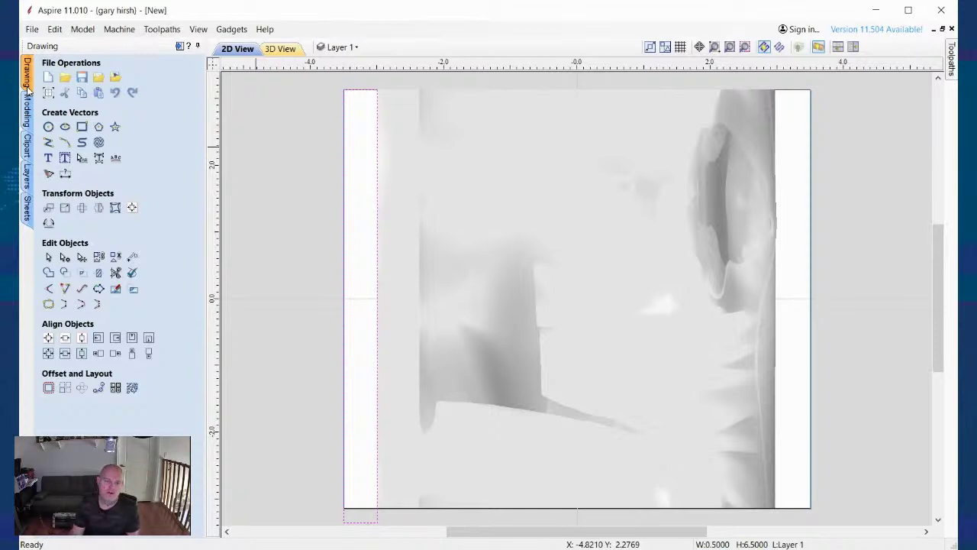
Step: Create a flat-profile shape component from the strip rectangle with base height 0, combined by Merge
{"action": "left_click", "coordinate": [28, 129]}
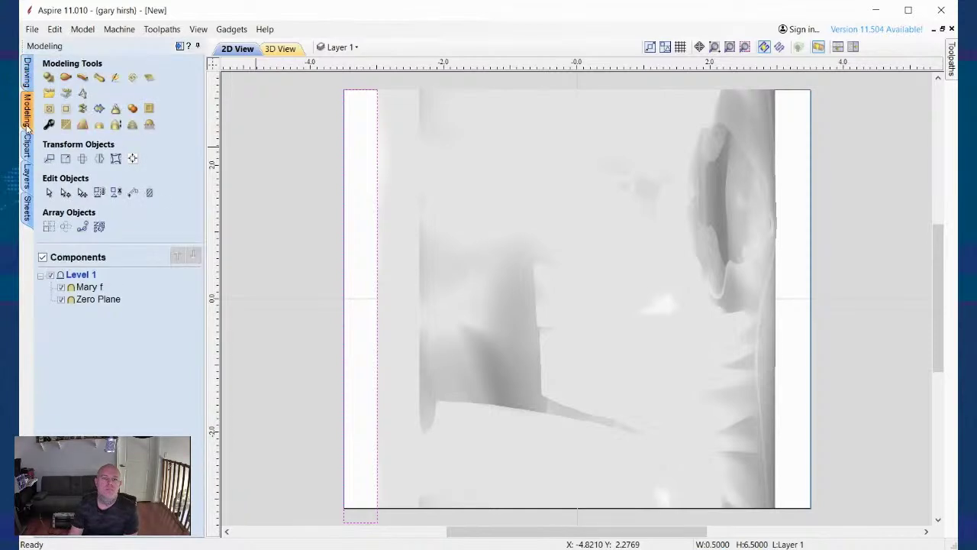
{"action": "left_click", "coordinate": [48, 77]}
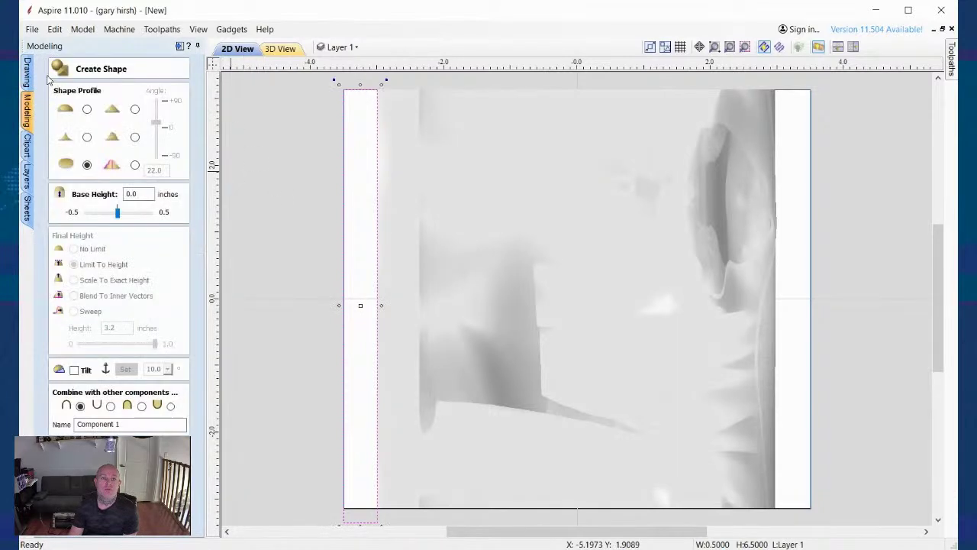
{"action": "left_click", "coordinate": [142, 406]}
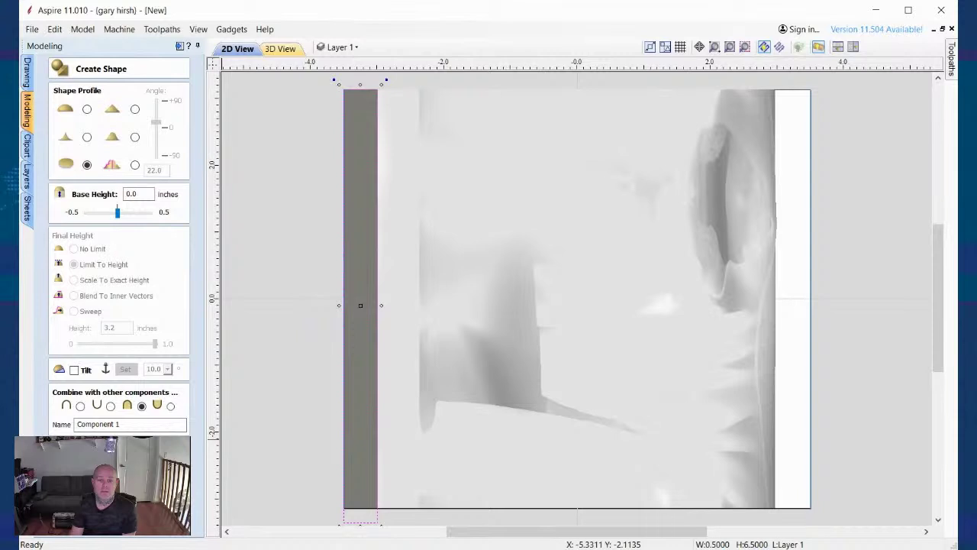
{"action": "key", "text": "Escape"}
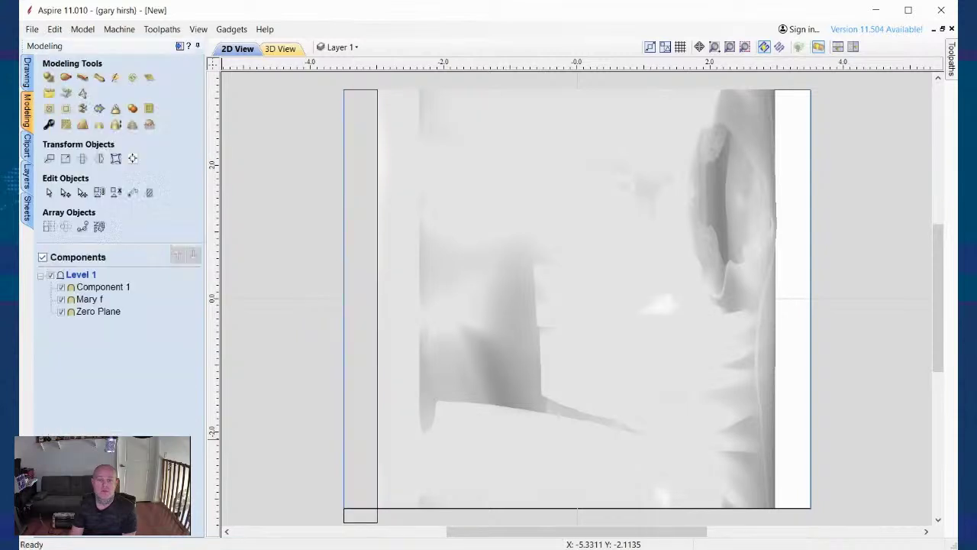
Step: Open the strip component's properties in the 3D view and set its base height to 0.25 inches
{"action": "left_click", "coordinate": [284, 51]}
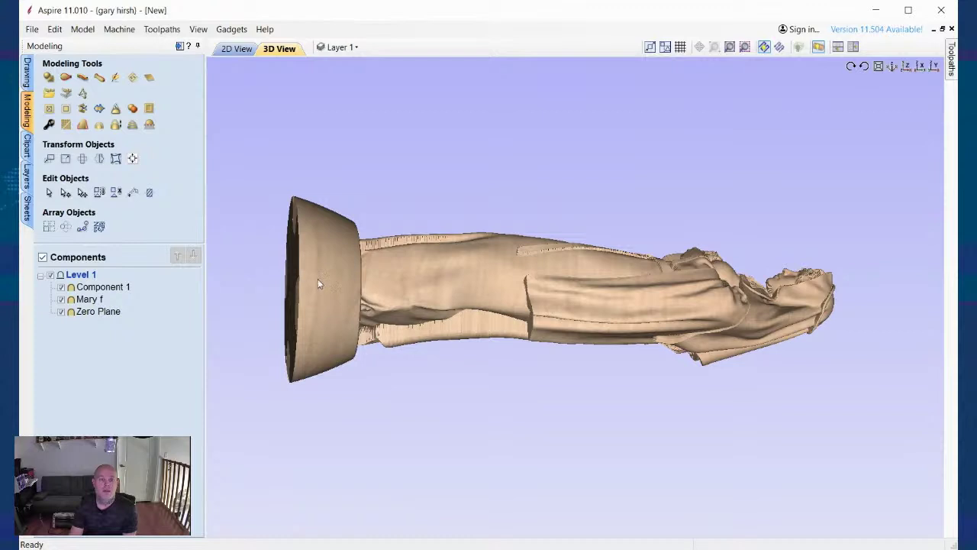
{"action": "left_click", "coordinate": [122, 287]}
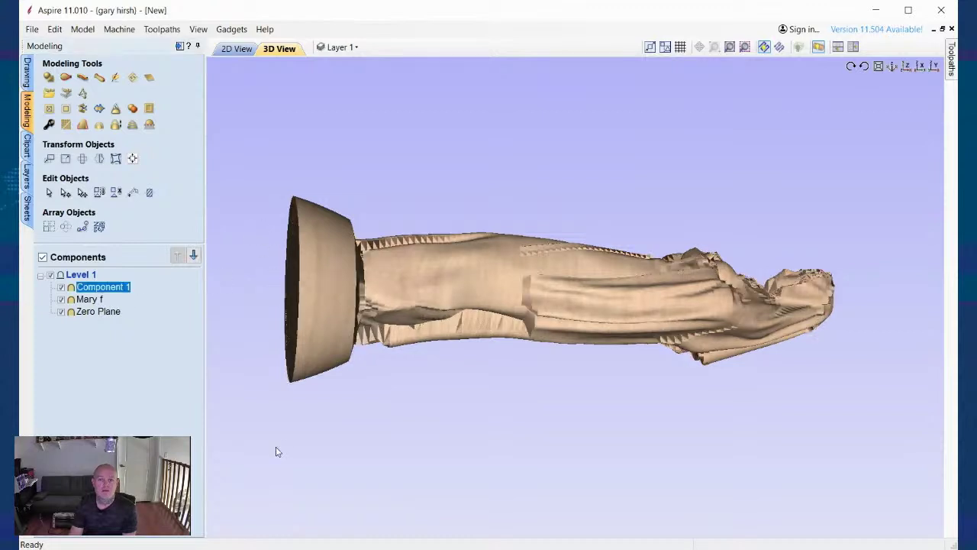
{"action": "left_click", "coordinate": [48, 126]}
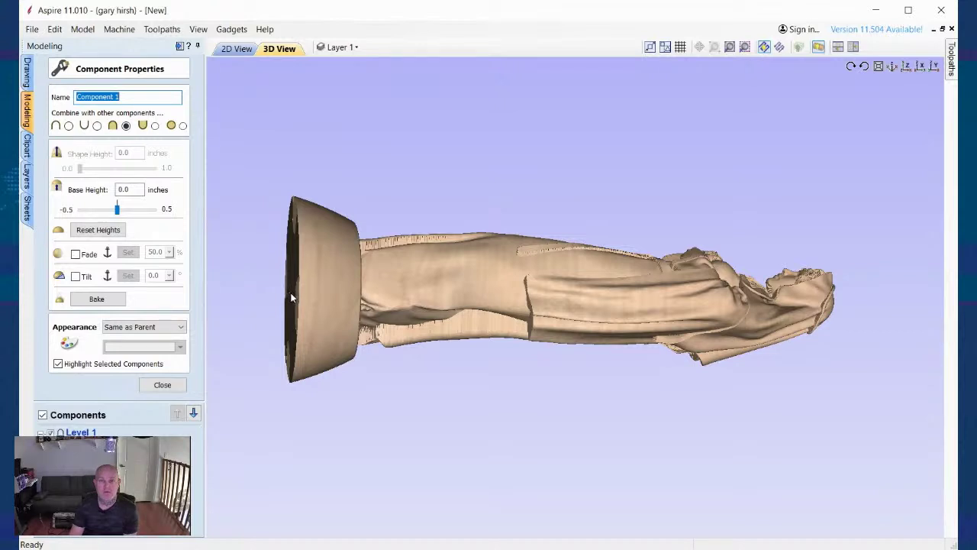
{"action": "left_click", "coordinate": [126, 189]}
{"action": "double_click", "coordinate": [126, 189]}
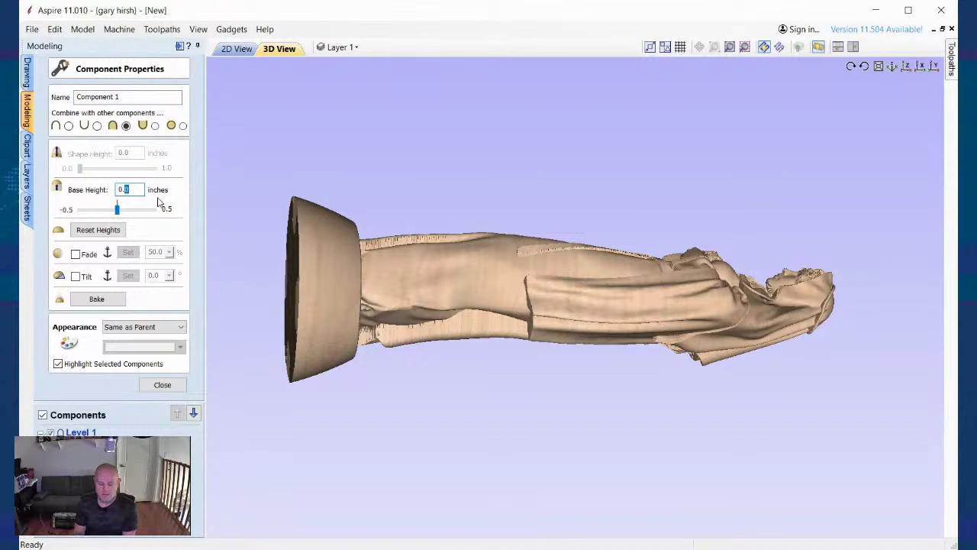
{"action": "type", "text": "0.25"}
{"action": "key", "text": "Return"}
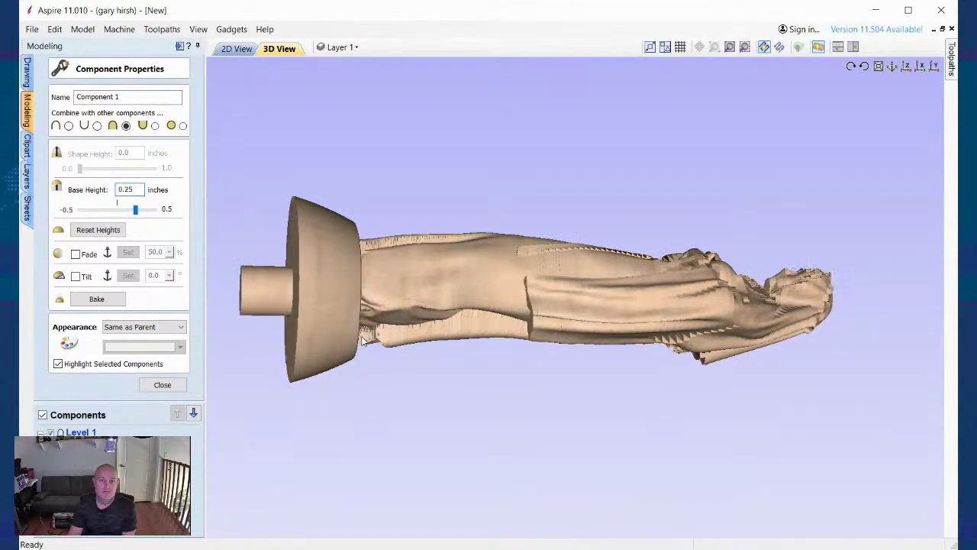
Step: Reduce the base height of the strip component at the statue's base to 0.125 inches
{"action": "left_click_drag", "start_coordinate": [361, 342], "coordinate": [361, 336]}
{"action": "left_click_drag", "start_coordinate": [280, 325], "coordinate": [301, 307]}
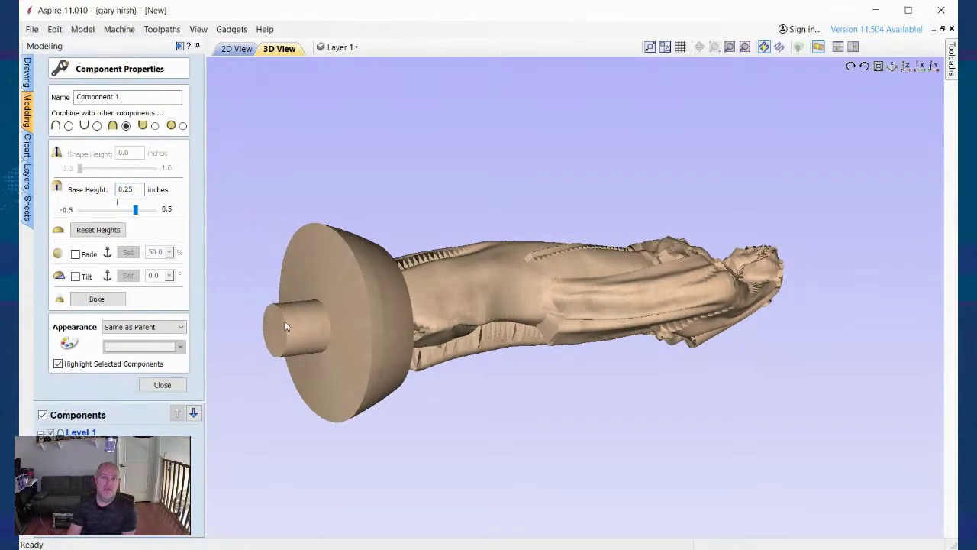
{"action": "left_click_drag", "start_coordinate": [320, 342], "coordinate": [314, 322]}
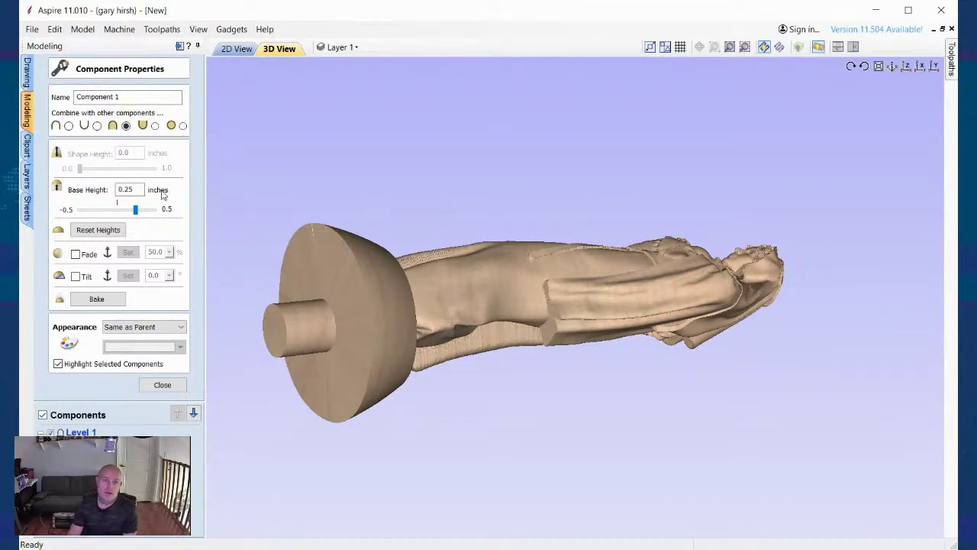
{"action": "double_click", "coordinate": [127, 192]}
{"action": "type", "text": "0.1"}
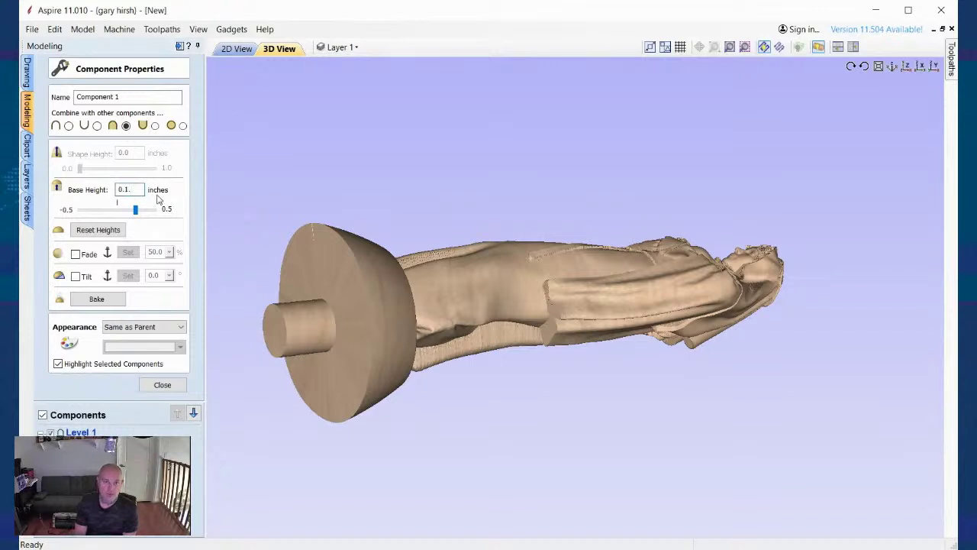
{"action": "type", "text": "25"}
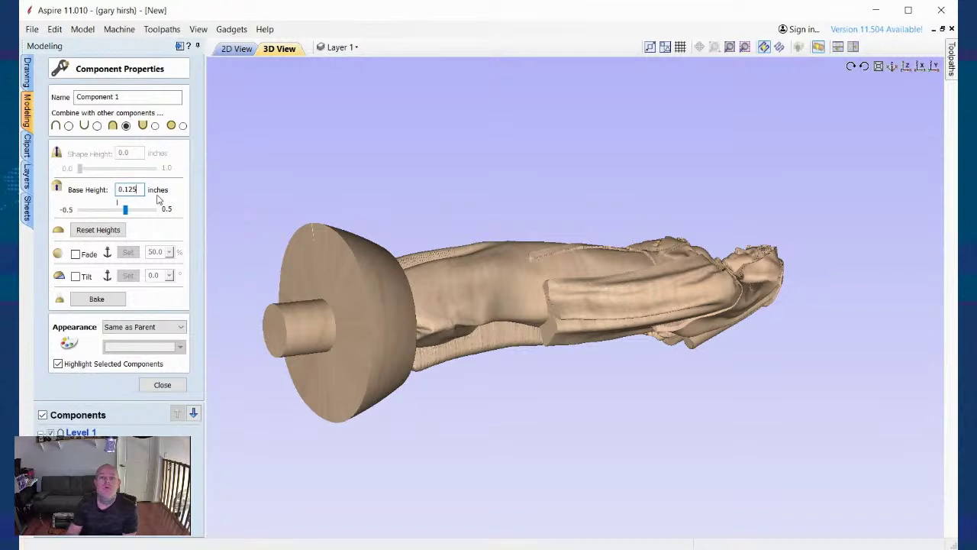
{"action": "key", "text": "Return"}
Step: Set the base height of the strip component to 0.625 inches and inspect the tab from the statue's base end
{"action": "left_click_drag", "start_coordinate": [358, 350], "coordinate": [314, 343]}
{"action": "left_click_drag", "start_coordinate": [305, 308], "coordinate": [530, 335]}
{"action": "left_click_drag", "start_coordinate": [594, 312], "coordinate": [710, 336]}
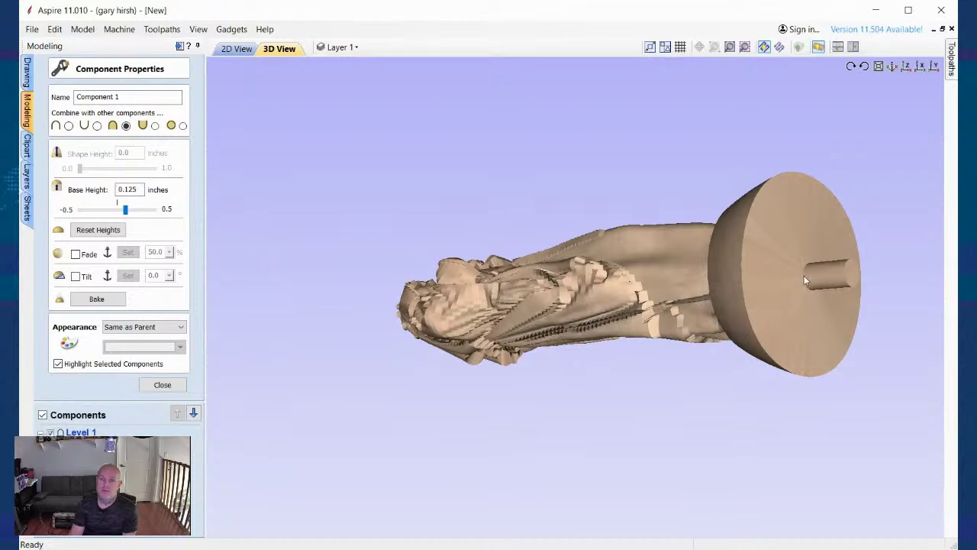
{"action": "left_click_drag", "start_coordinate": [805, 285], "coordinate": [260, 336]}
{"action": "left_click_drag", "start_coordinate": [387, 319], "coordinate": [343, 321]}
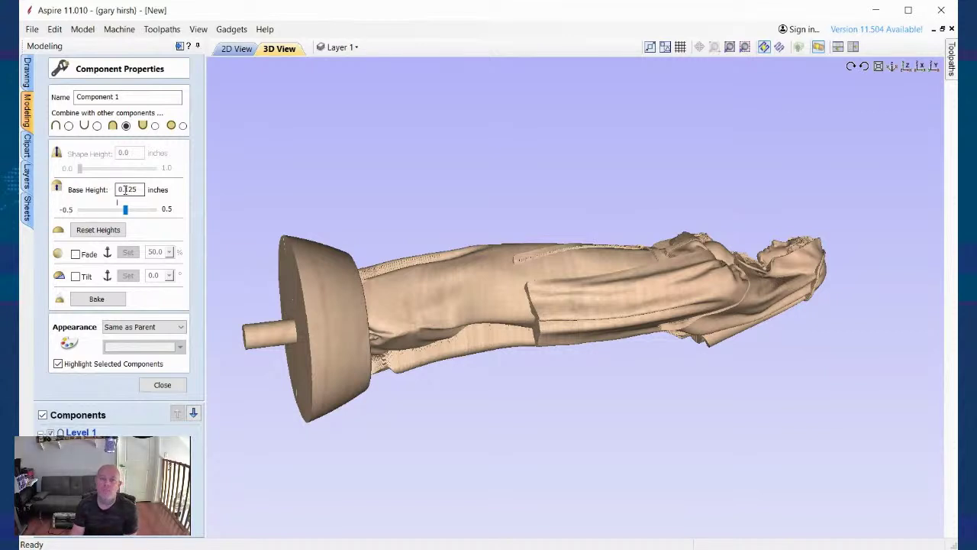
{"action": "double_click", "coordinate": [126, 189]}
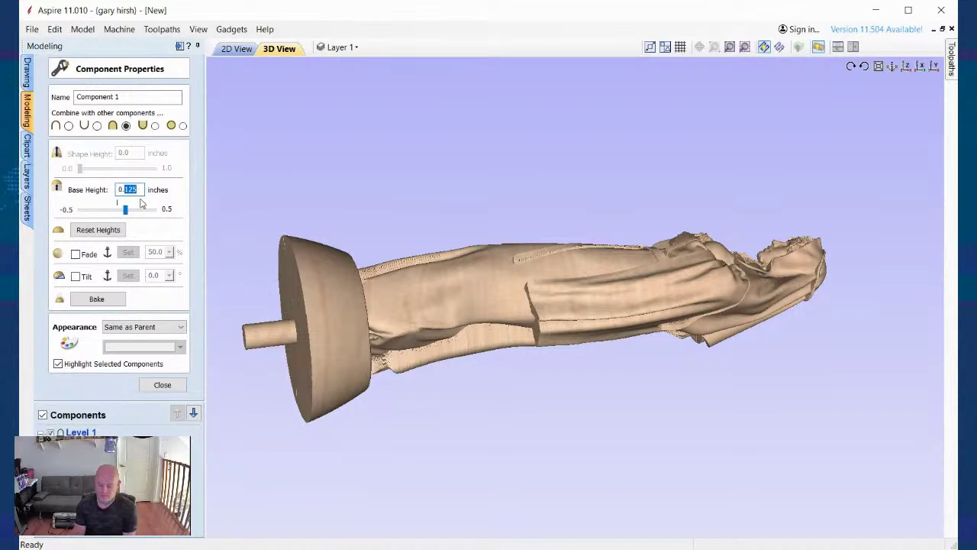
{"action": "type", "text": "625"}
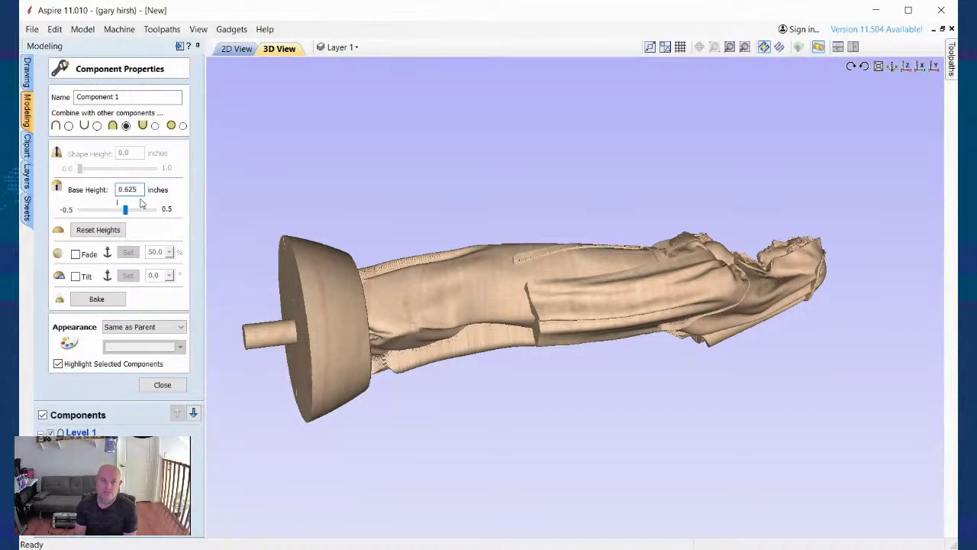
{"action": "key", "text": "Return"}
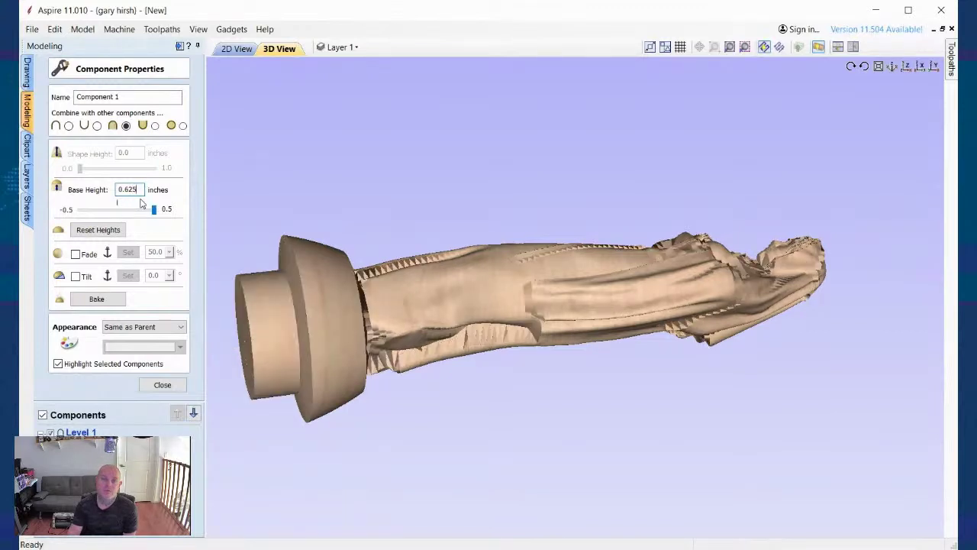
{"action": "left_click_drag", "start_coordinate": [385, 323], "coordinate": [465, 222]}
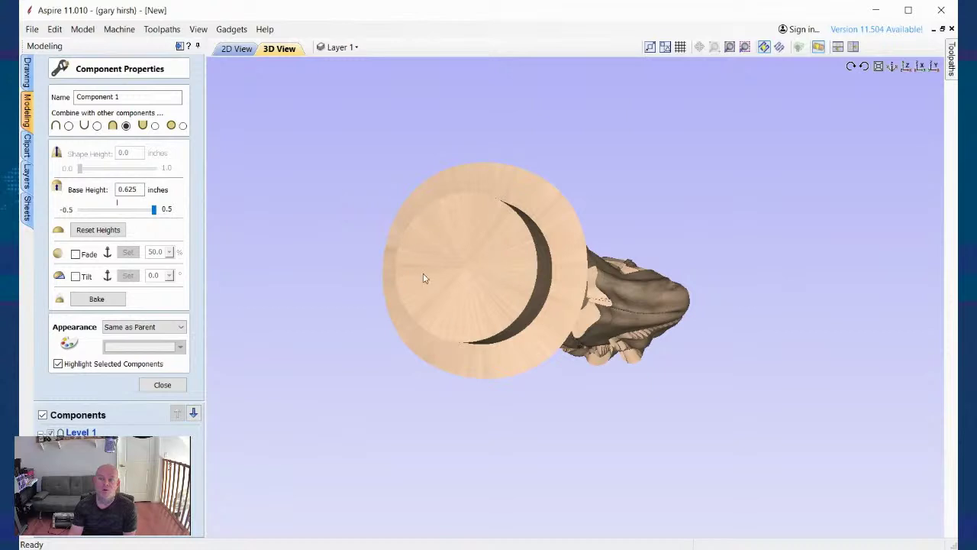
Step: Set the base height of the strip component at the statue's base to 0.25 inches and close its properties
{"action": "left_click_drag", "start_coordinate": [489, 277], "coordinate": [297, 286]}
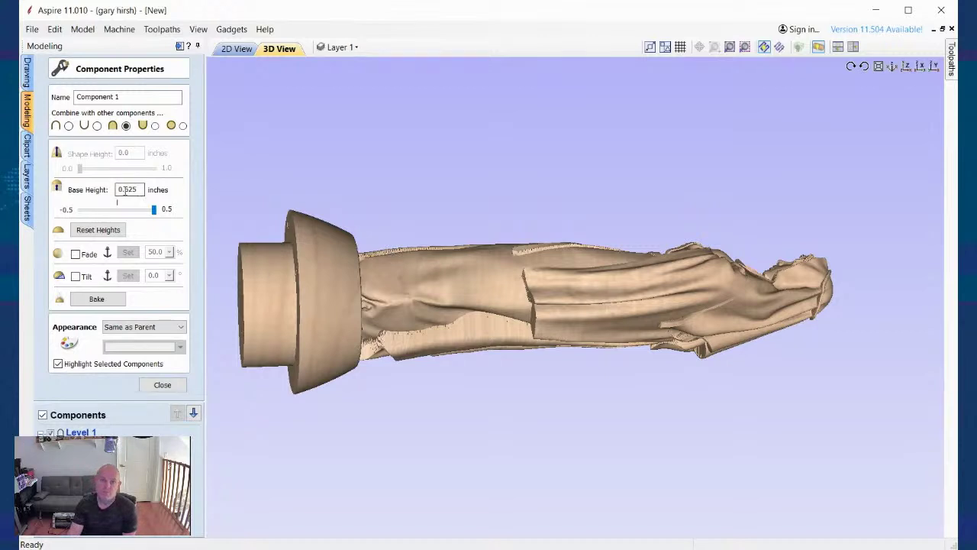
{"action": "left_click_drag", "start_coordinate": [123, 189], "coordinate": [142, 190]}
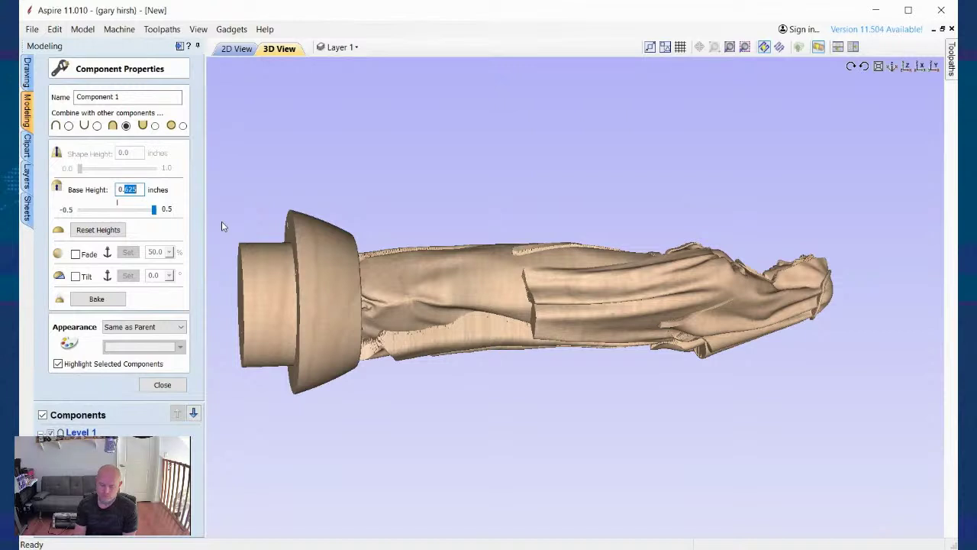
{"action": "type", "text": "0.25"}
{"action": "key", "text": "Return"}
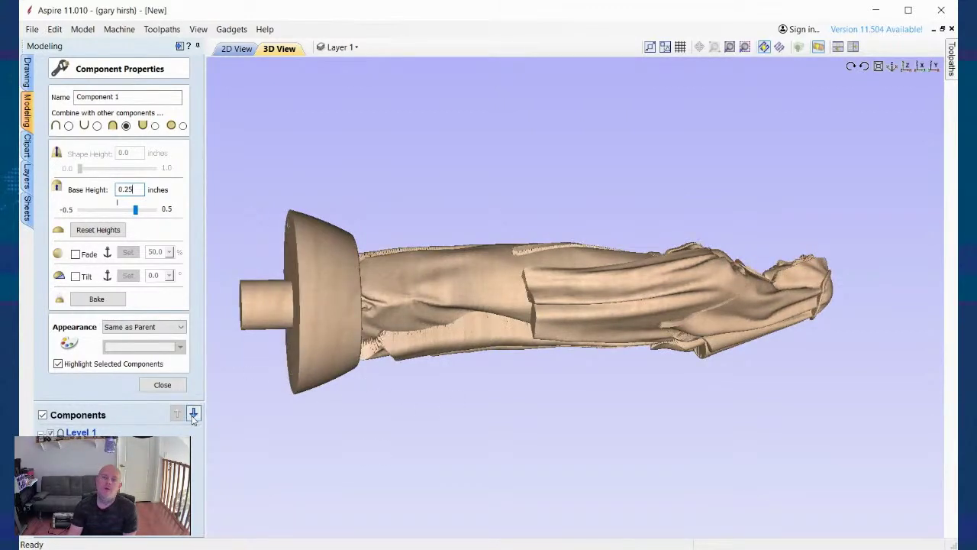
{"action": "left_click", "coordinate": [162, 384]}
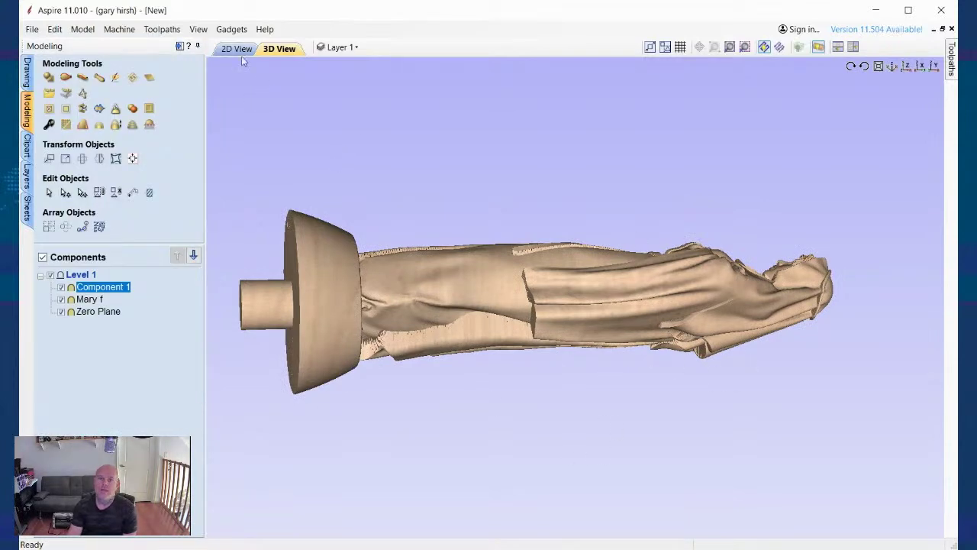
Step: Copy the strip component in the 2D view and place the duplicate at the statue's head end, against the material's edge
{"action": "key", "text": "F2"}
{"action": "left_click", "coordinate": [368, 244]}
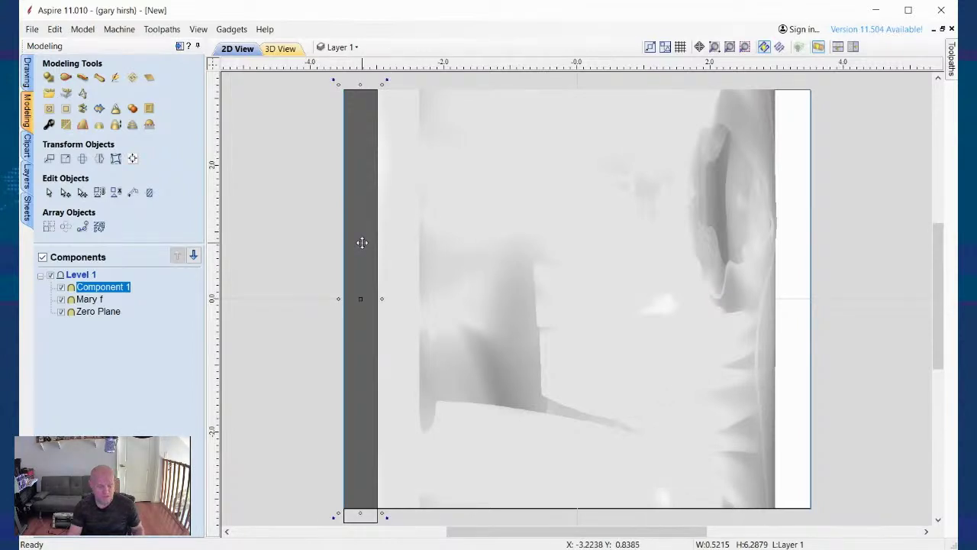
{"action": "key", "text": "ctrl+c"}
{"action": "key", "text": "ctrl+v"}
{"action": "left_click_drag", "start_coordinate": [362, 247], "coordinate": [793, 241]}
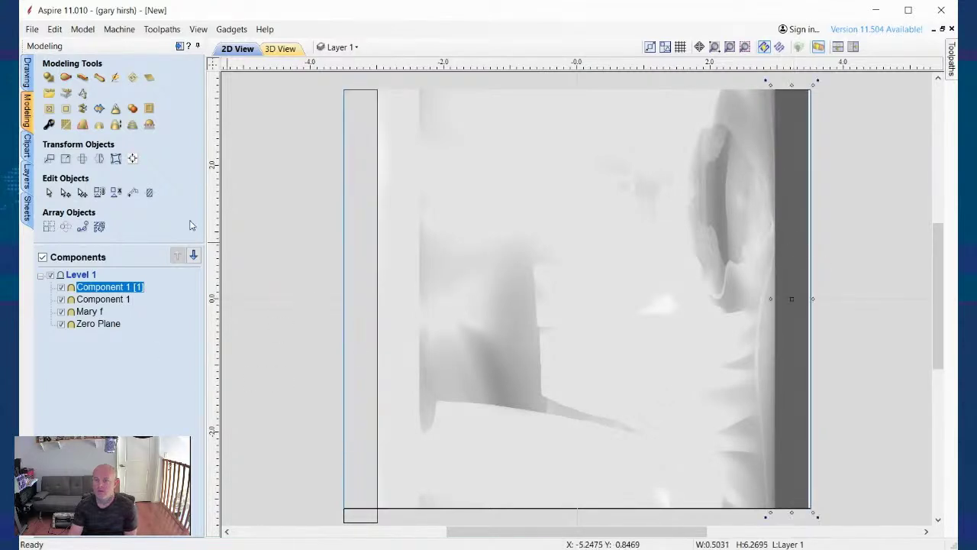
{"action": "mouse_move", "coordinate": [96, 289]}
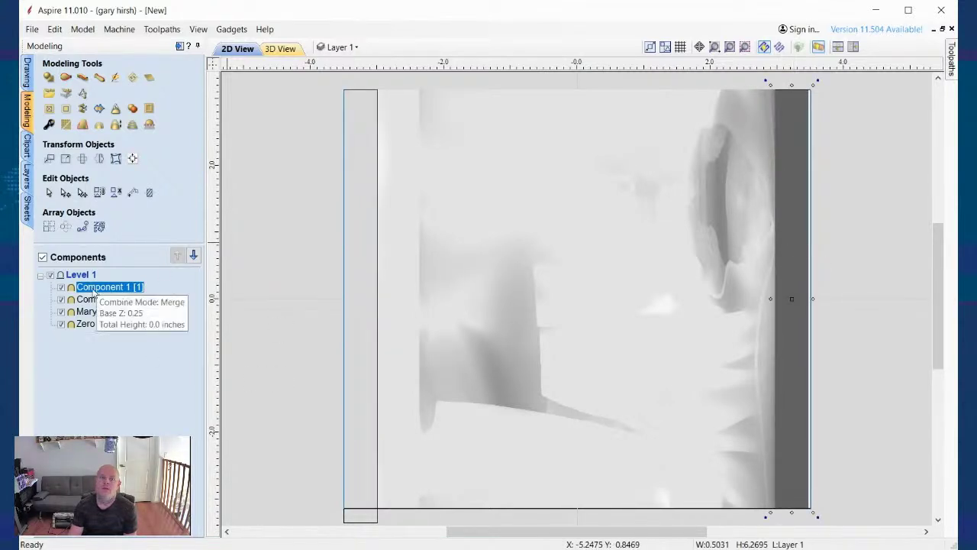
{"action": "left_click", "coordinate": [158, 339]}
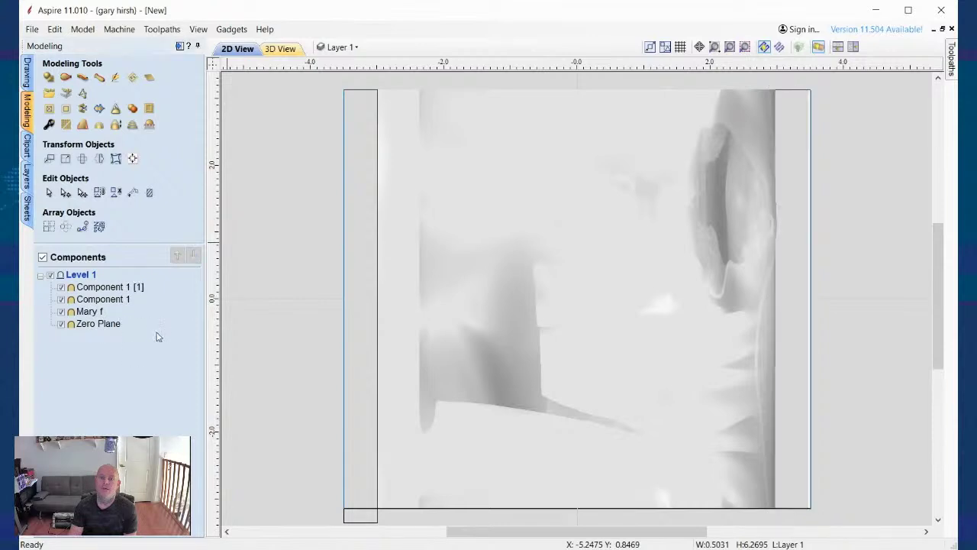
Step: Open the copied strip's properties in the 3D view and set its base height to 0.125 inches
{"action": "left_click", "coordinate": [269, 50]}
{"action": "mouse_move", "coordinate": [674, 321]}
{"action": "left_mouse_down"}
{"action": "mouse_move", "coordinate": [379, 304]}
{"action": "mouse_move", "coordinate": [639, 360]}
{"action": "left_mouse_up"}
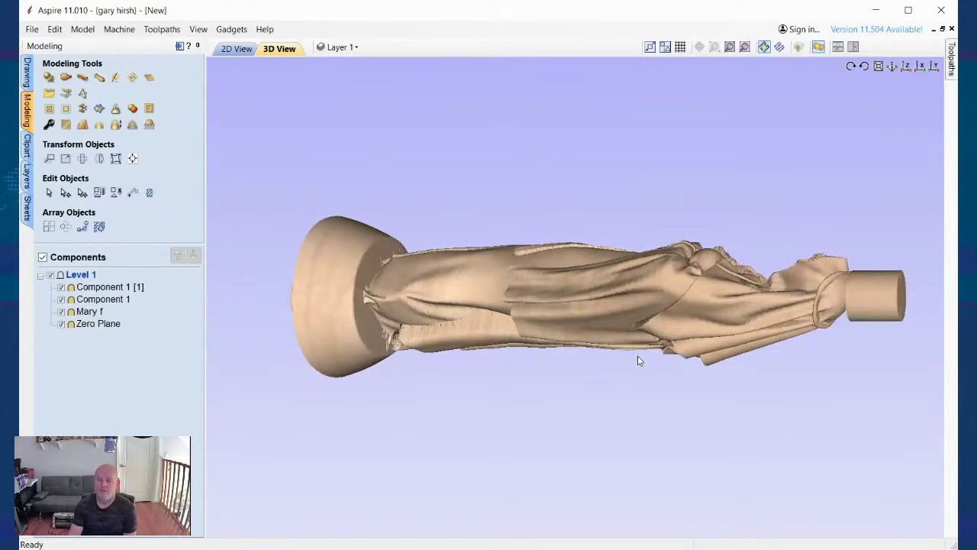
{"action": "left_click_drag", "start_coordinate": [832, 330], "coordinate": [777, 358]}
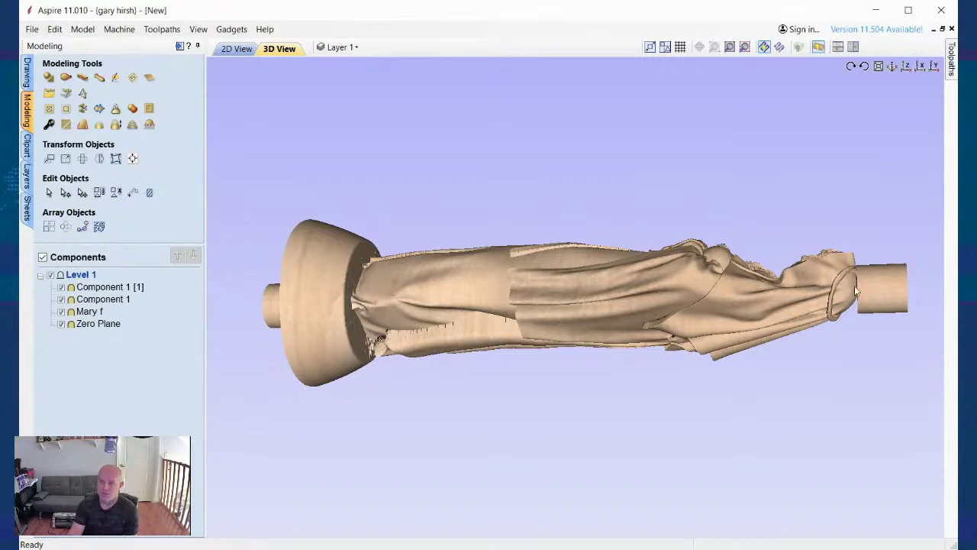
{"action": "scroll", "coordinate": [859, 290], "scroll_direction": "up", "scroll_amount": 5}
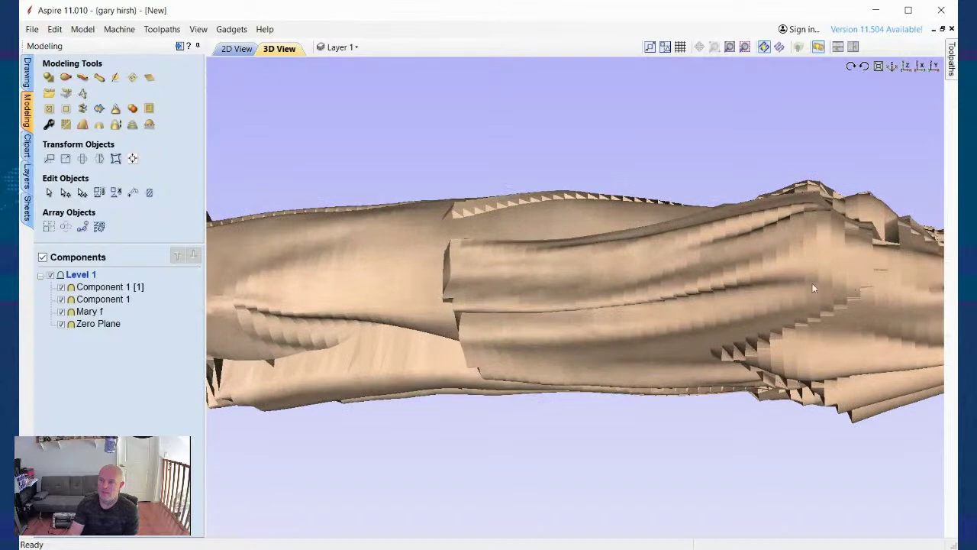
{"action": "middle_click_drag", "start_coordinate": [859, 282], "coordinate": [610, 281]}
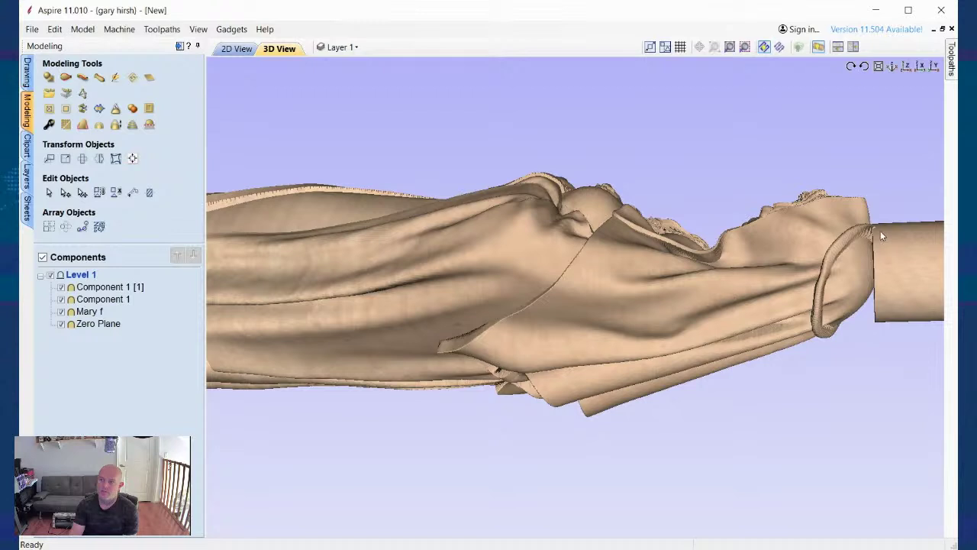
{"action": "double_click", "coordinate": [94, 286]}
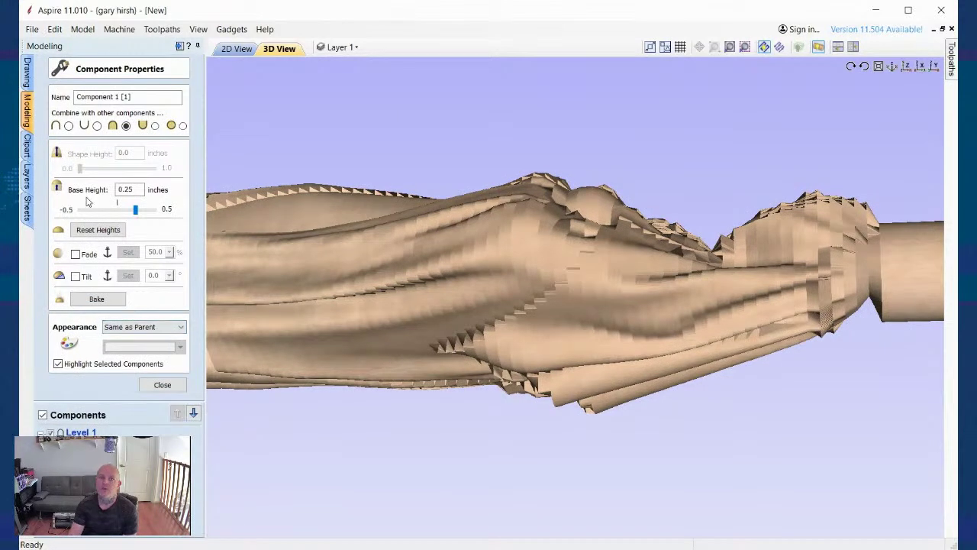
{"action": "left_click_drag", "start_coordinate": [125, 191], "coordinate": [145, 192]}
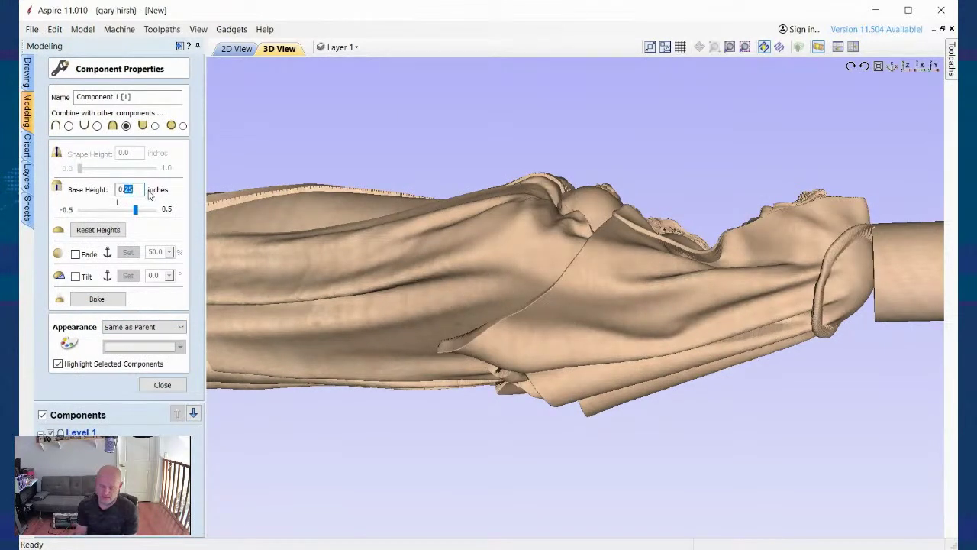
{"action": "type", "text": "125"}
{"action": "key", "text": "Return"}
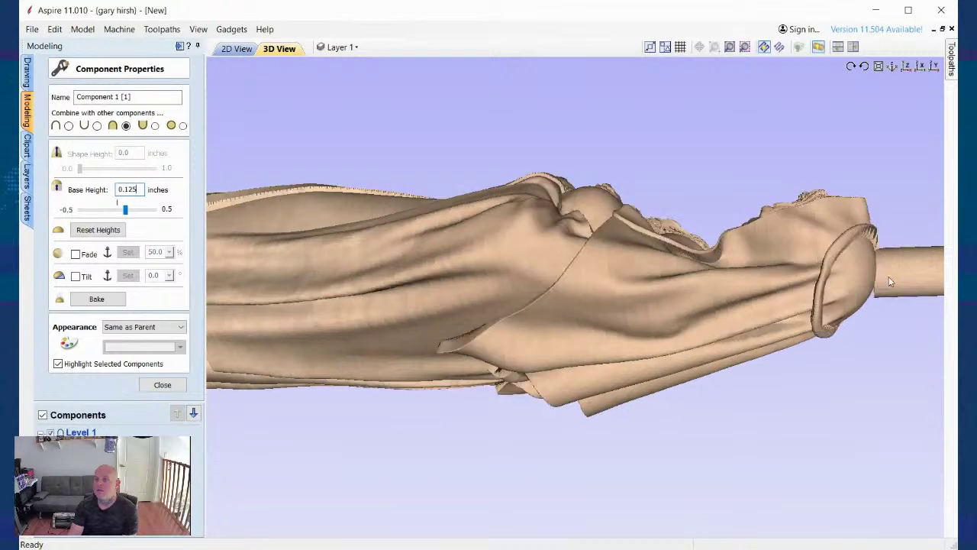
Step: Examine the supporting tabs at the statue's head and base from several angles
{"action": "left_click_drag", "start_coordinate": [876, 264], "coordinate": [736, 256]}
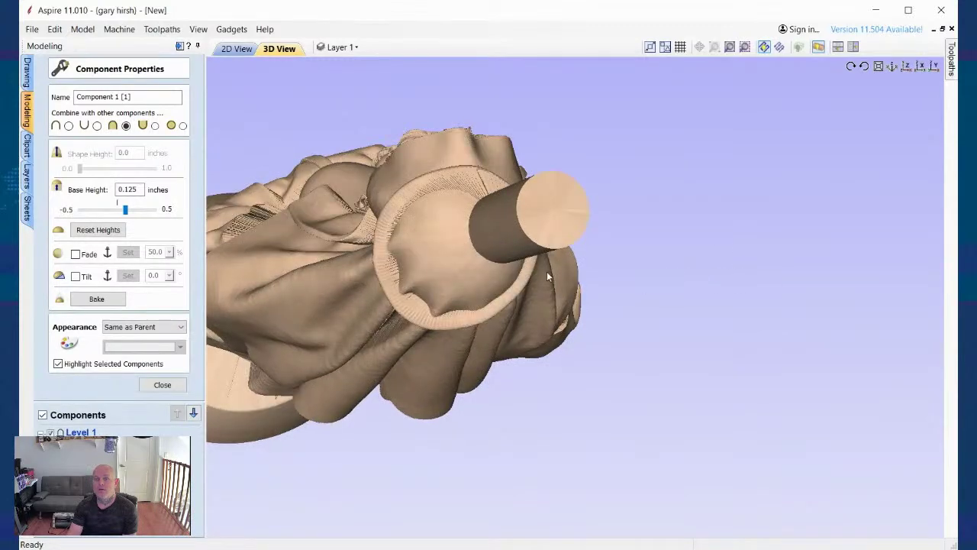
{"action": "left_click_drag", "start_coordinate": [586, 270], "coordinate": [670, 274]}
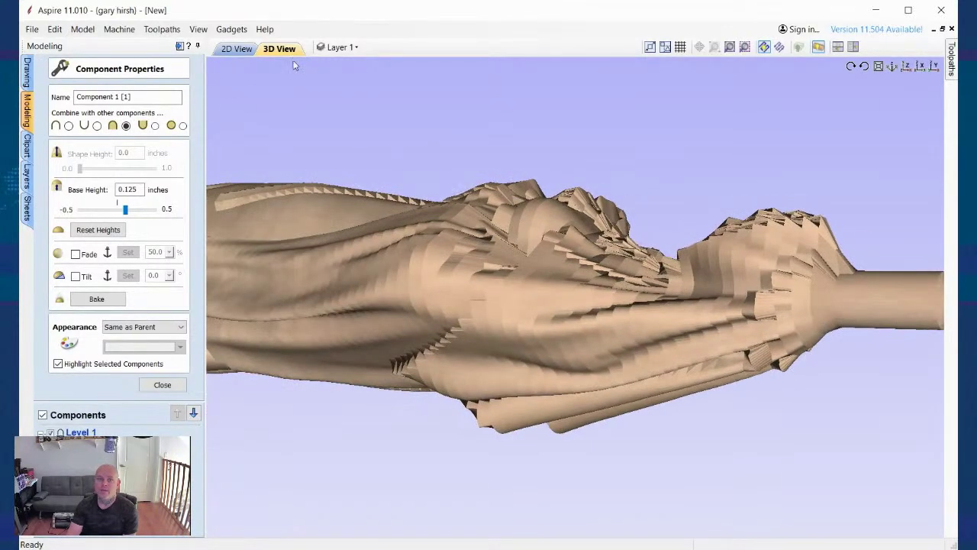
{"action": "left_click", "coordinate": [730, 47]}
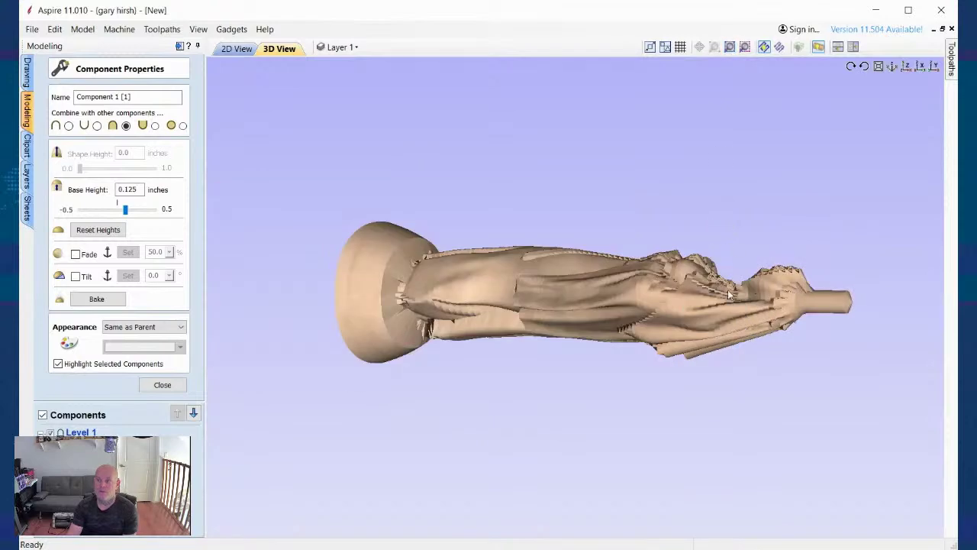
{"action": "left_click_drag", "start_coordinate": [412, 330], "coordinate": [297, 302]}
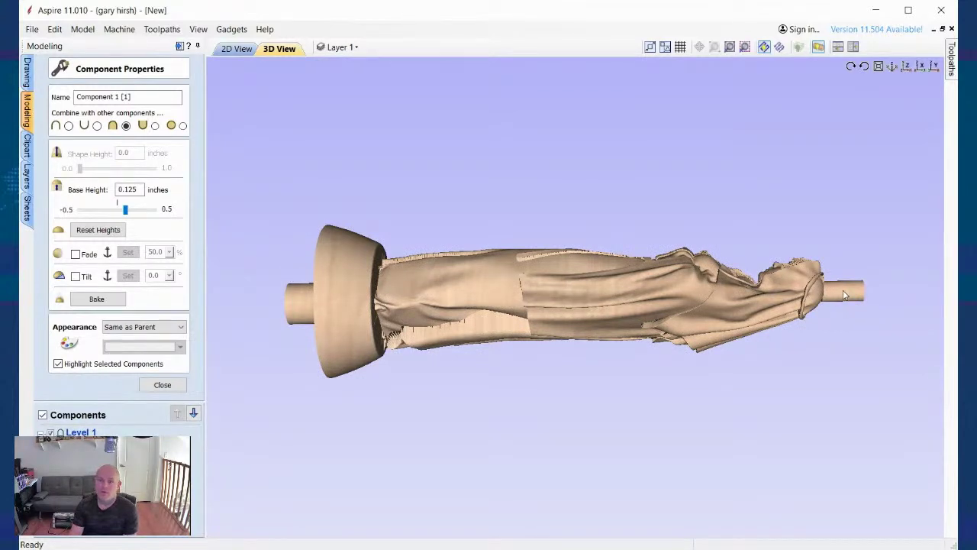
{"action": "left_click_drag", "start_coordinate": [711, 283], "coordinate": [662, 310]}
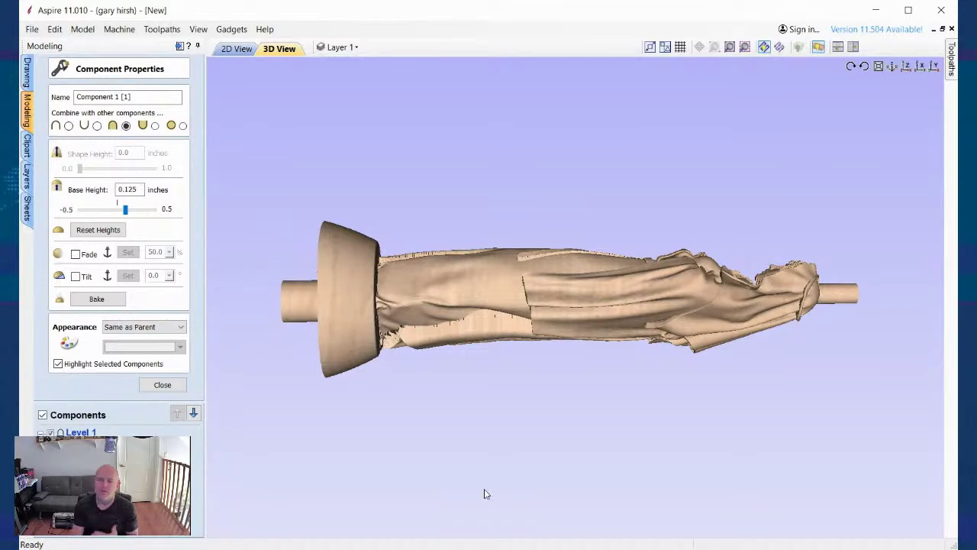
{"action": "left_click_drag", "start_coordinate": [490, 322], "coordinate": [390, 324]}
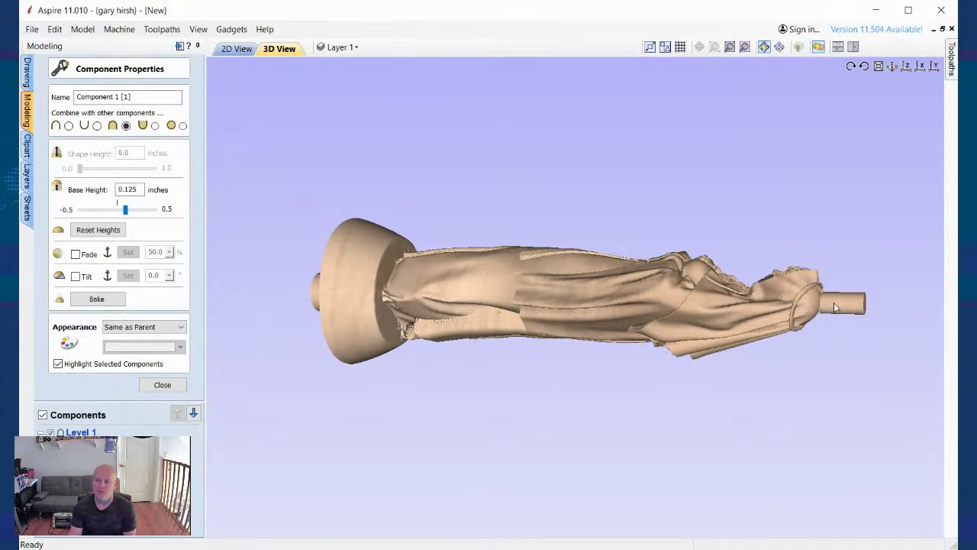
{"action": "mouse_move", "coordinate": [823, 318]}
{"action": "left_mouse_down"}
{"action": "mouse_move", "coordinate": [808, 300]}
{"action": "mouse_move", "coordinate": [825, 304]}
{"action": "left_mouse_up"}
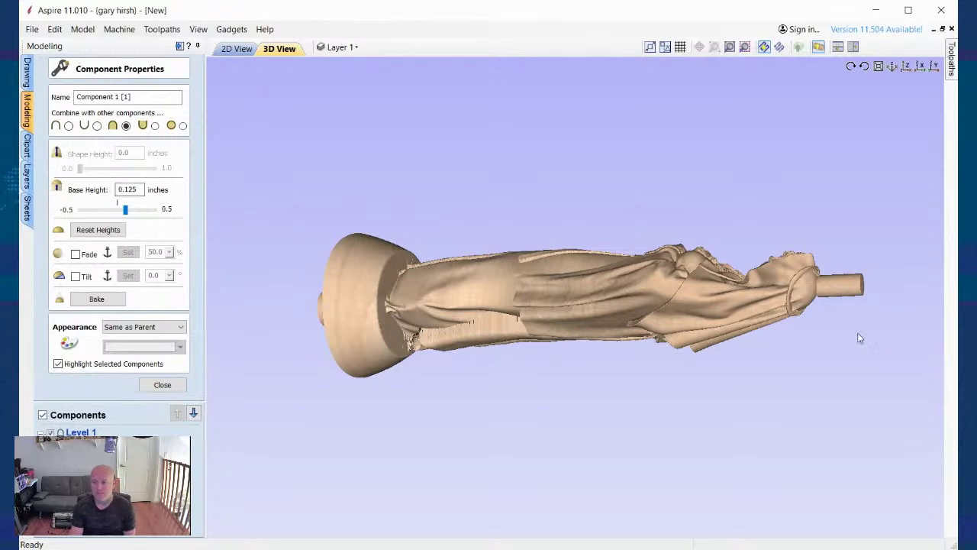
Step: Widen the copied strip slightly toward the statue's head in the 2D view and inspect the head-end tab in 3D
{"action": "left_click", "coordinate": [237, 49]}
{"action": "left_click_drag", "start_coordinate": [778, 300], "coordinate": [771, 299]}
{"action": "left_click", "coordinate": [293, 49]}
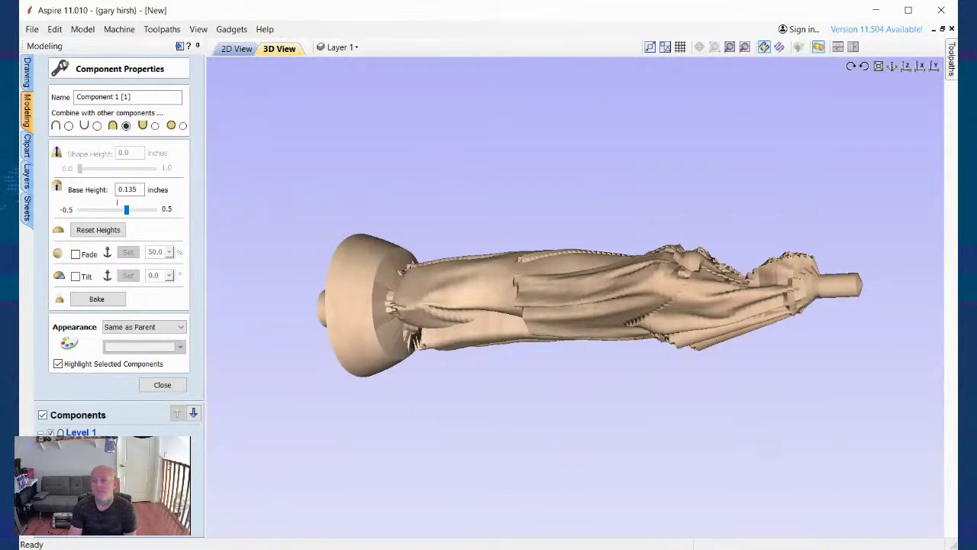
{"action": "left_click_drag", "start_coordinate": [725, 324], "coordinate": [653, 368]}
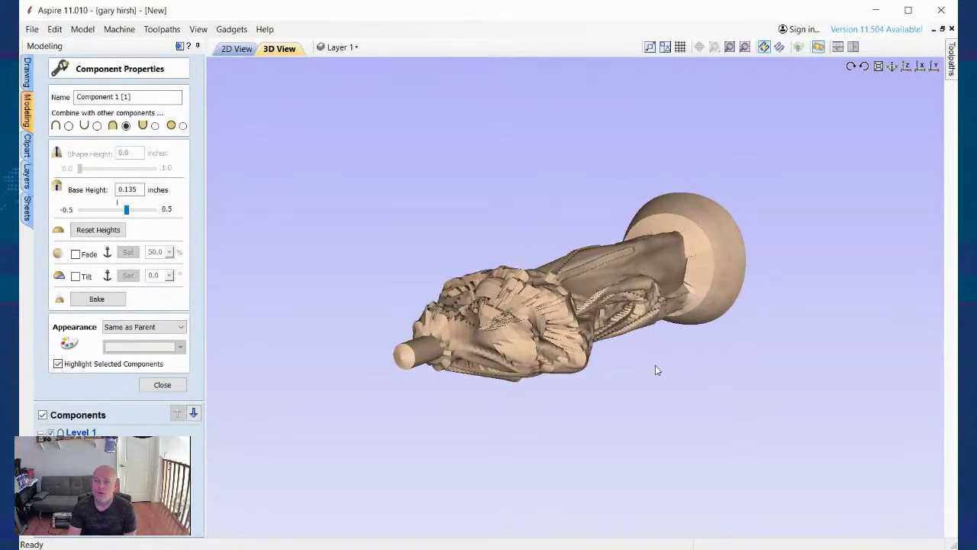
{"action": "scroll", "coordinate": [458, 356], "scroll_direction": "up", "scroll_amount": 1}
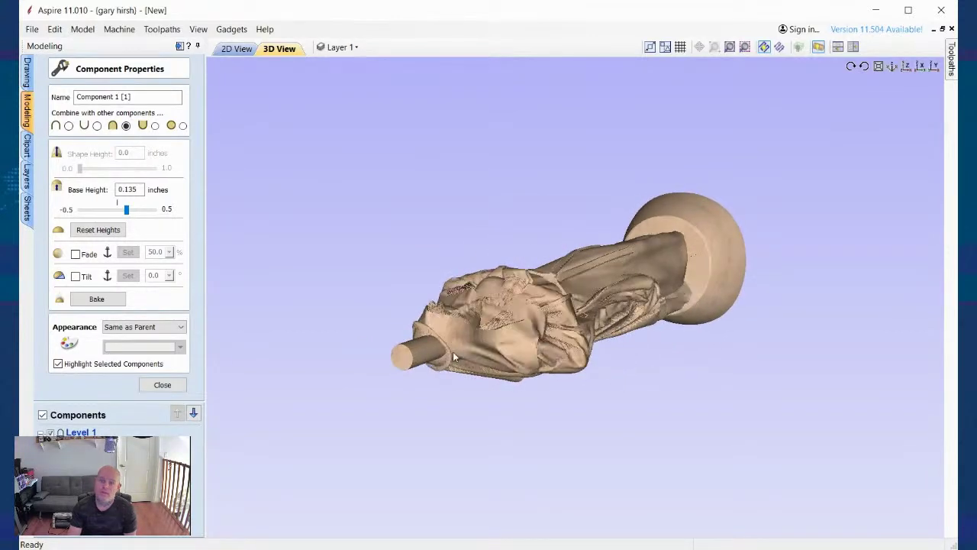
{"action": "scroll", "coordinate": [438, 355], "scroll_direction": "up", "scroll_amount": 3}
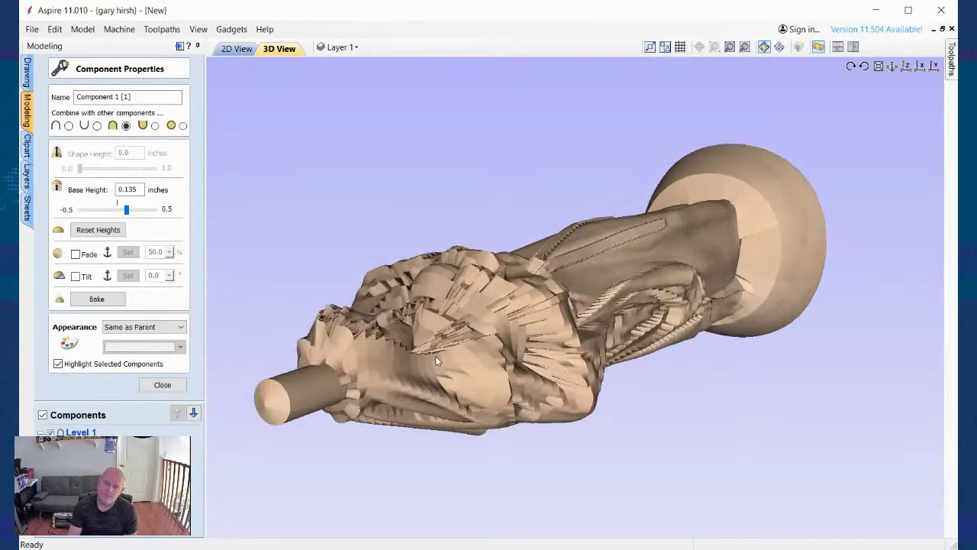
{"action": "left_click_drag", "start_coordinate": [386, 370], "coordinate": [428, 375]}
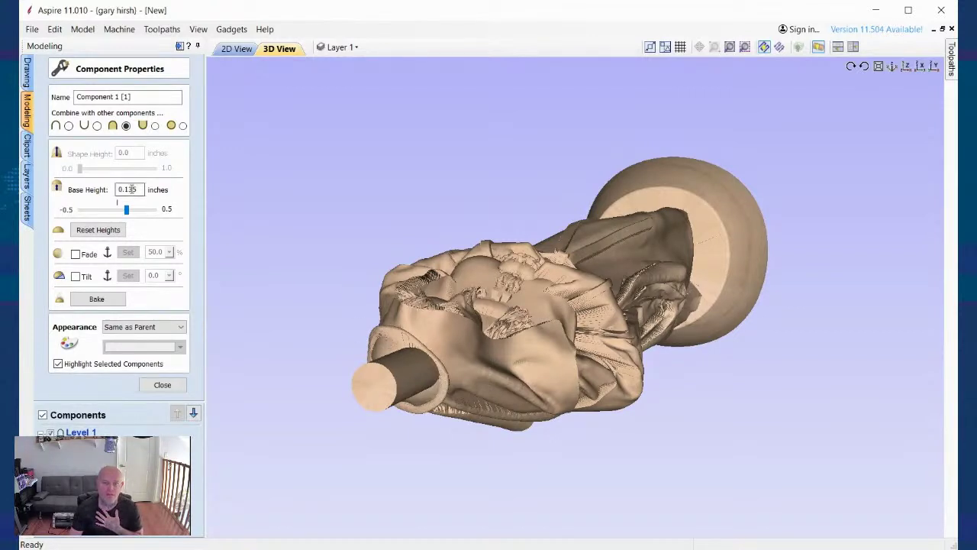
Step: Check the properties of the base-end strip component and return to those of the head-end copy
{"action": "type", "text": "0.25"}
{"action": "key", "text": "Return"}
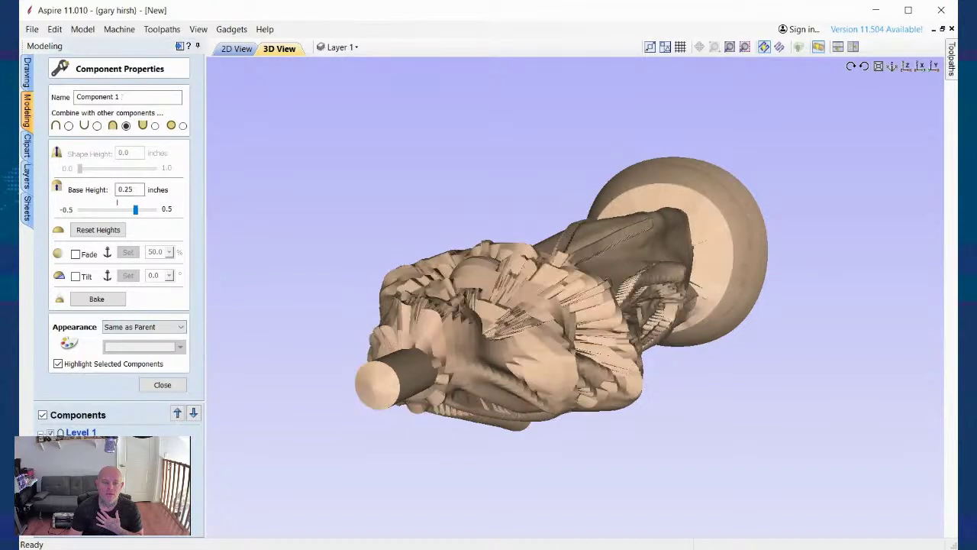
{"action": "key", "text": "ctrl+z"}
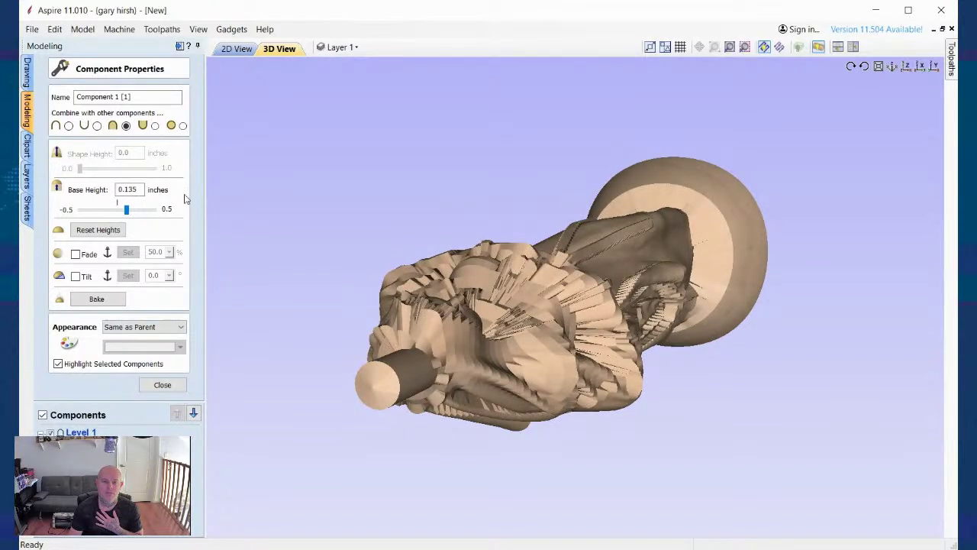
Step: Set the head-end strip's base height to 0.1 inches, inspect both tabs, and close the component properties
{"action": "left_click", "coordinate": [139, 190]}
{"action": "key", "text": "BackSpace"}
{"action": "key", "text": "BackSpace"}
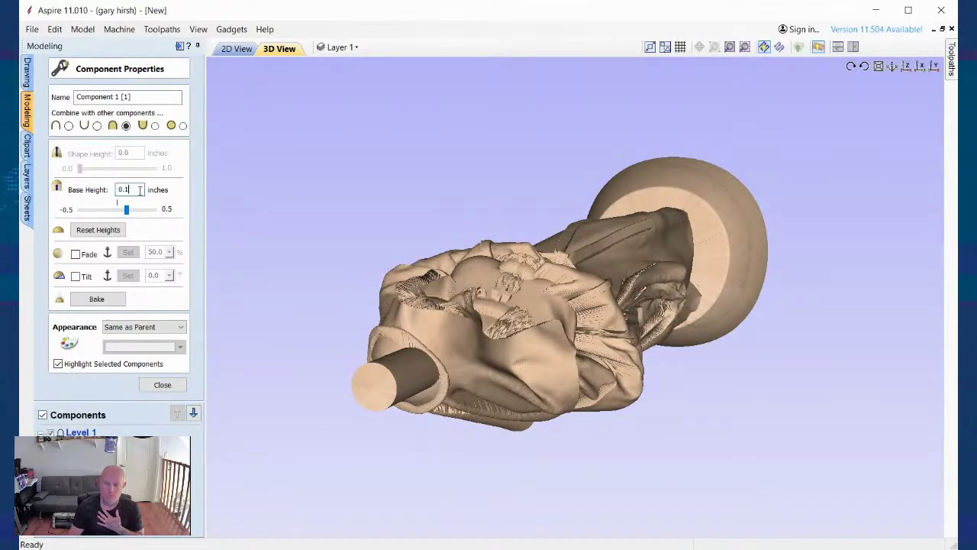
{"action": "key", "text": "Return"}
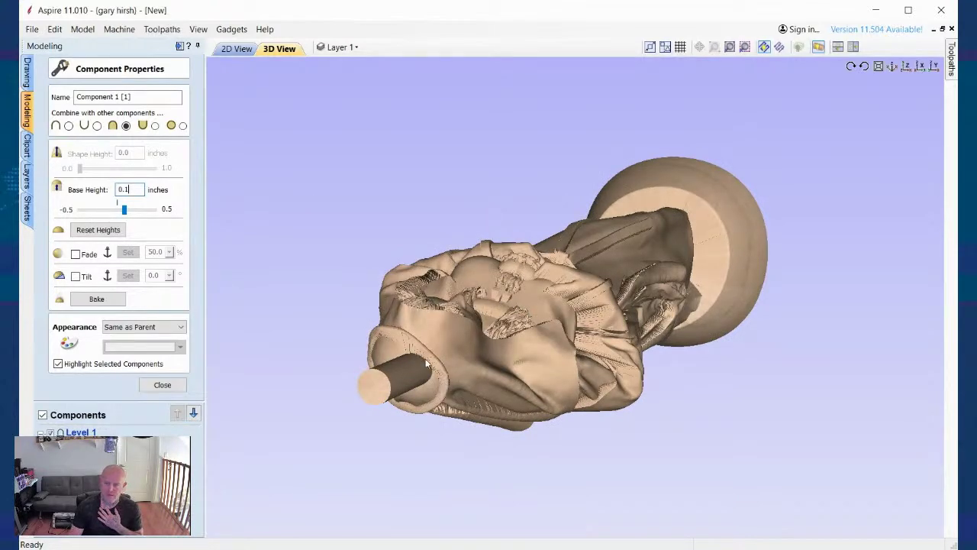
{"action": "left_click_drag", "start_coordinate": [429, 361], "coordinate": [344, 368]}
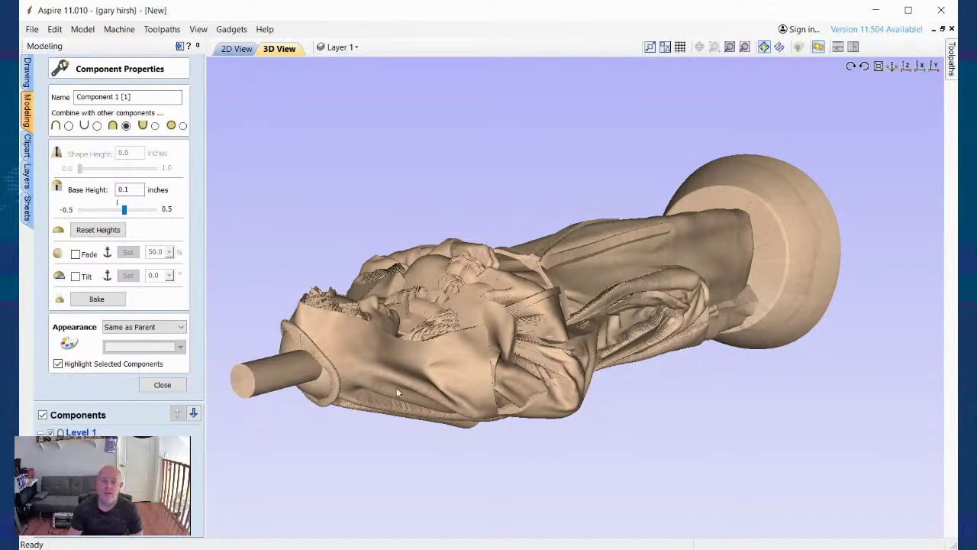
{"action": "left_click_drag", "start_coordinate": [356, 371], "coordinate": [618, 367]}
{"action": "scroll", "coordinate": [737, 336], "scroll_direction": "up", "scroll_amount": 3}
{"action": "scroll", "coordinate": [756, 328], "scroll_direction": "down", "scroll_amount": 3}
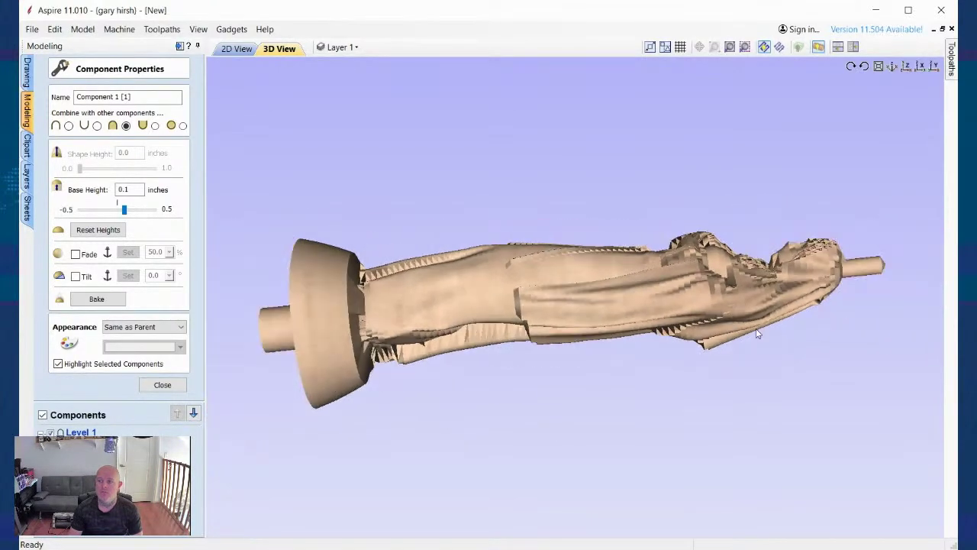
{"action": "left_click", "coordinate": [162, 386]}
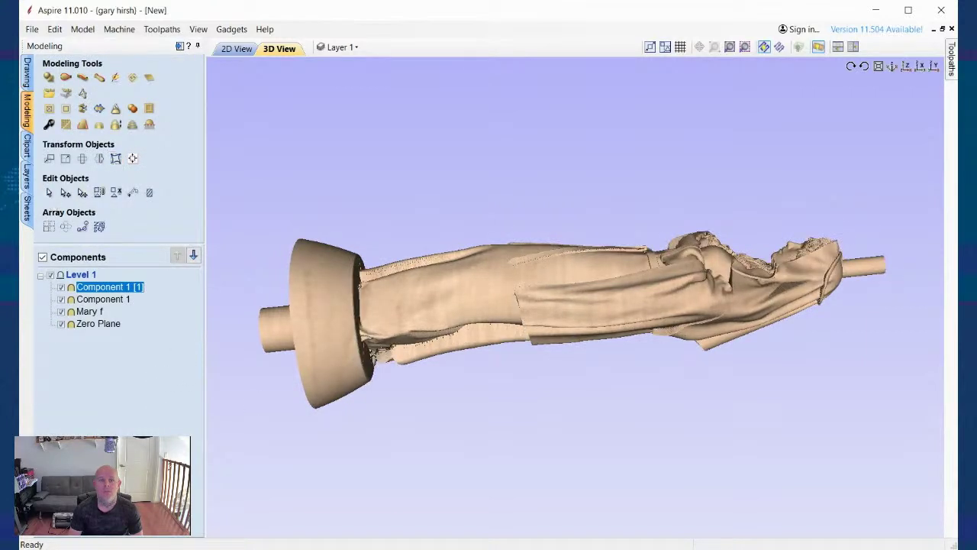
Step: Switch the workspace from modeling to the toolpath operations
{"action": "left_click", "coordinate": [178, 48]}
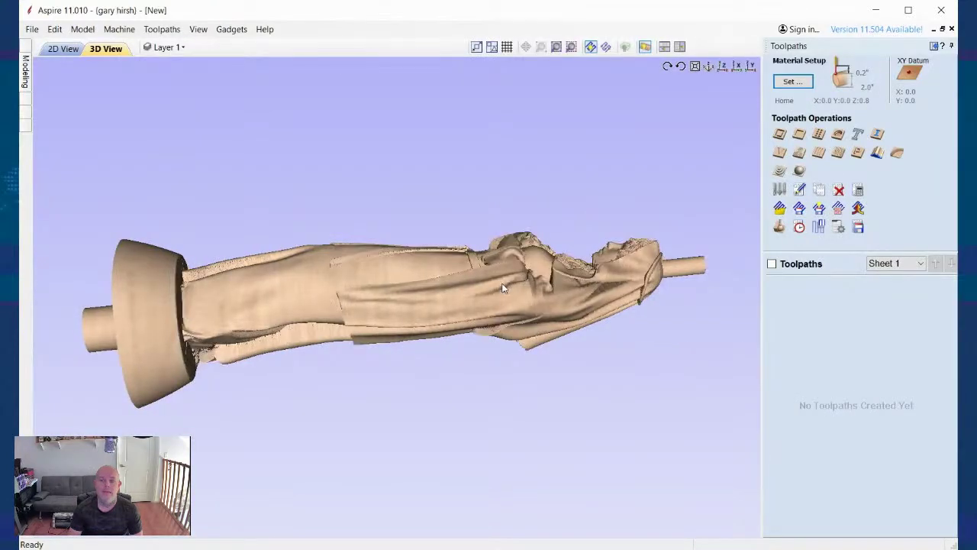
Step: Select both tab strips, the Mary f statue and the zero plane, and bake them into a single component
{"action": "left_click", "coordinate": [934, 46]}
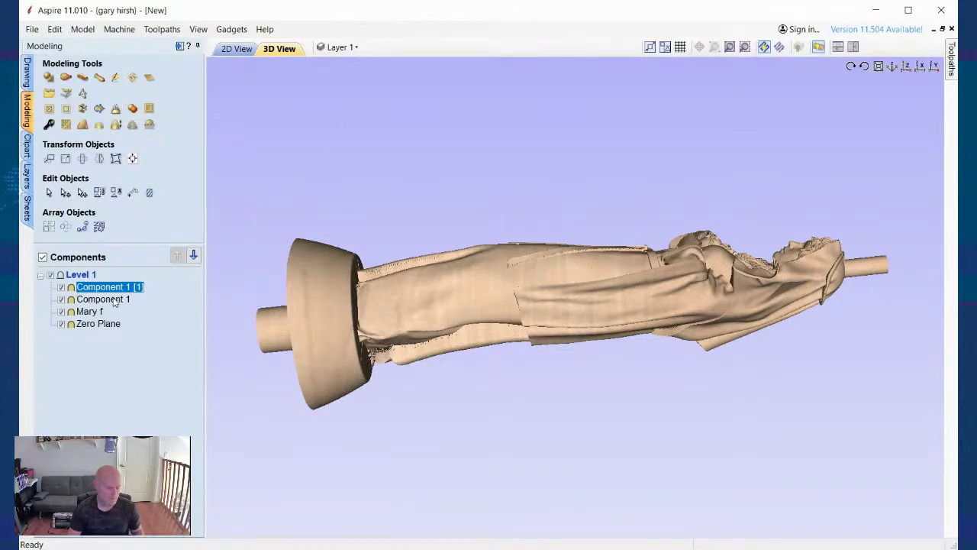
{"action": "left_click", "coordinate": [104, 323], "text": "shift"}
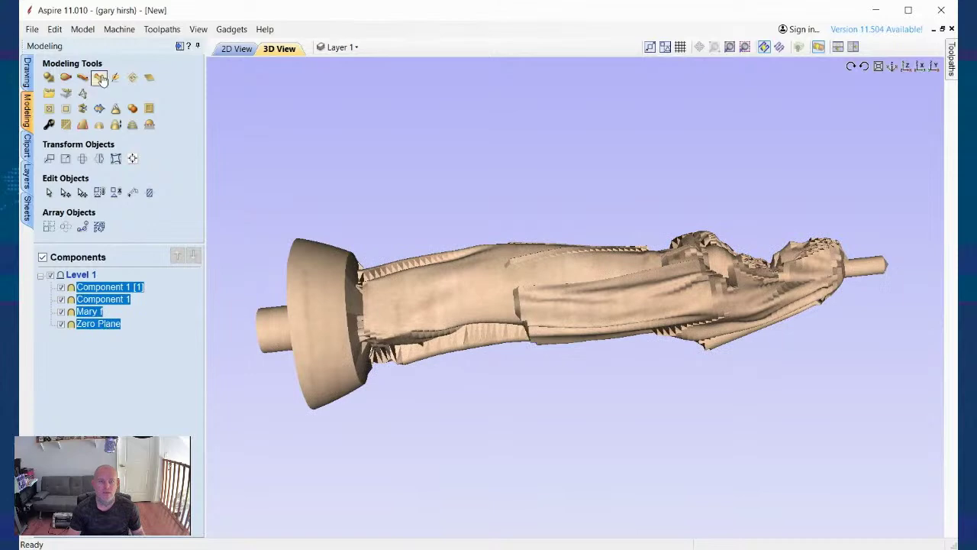
{"action": "left_click", "coordinate": [116, 109]}
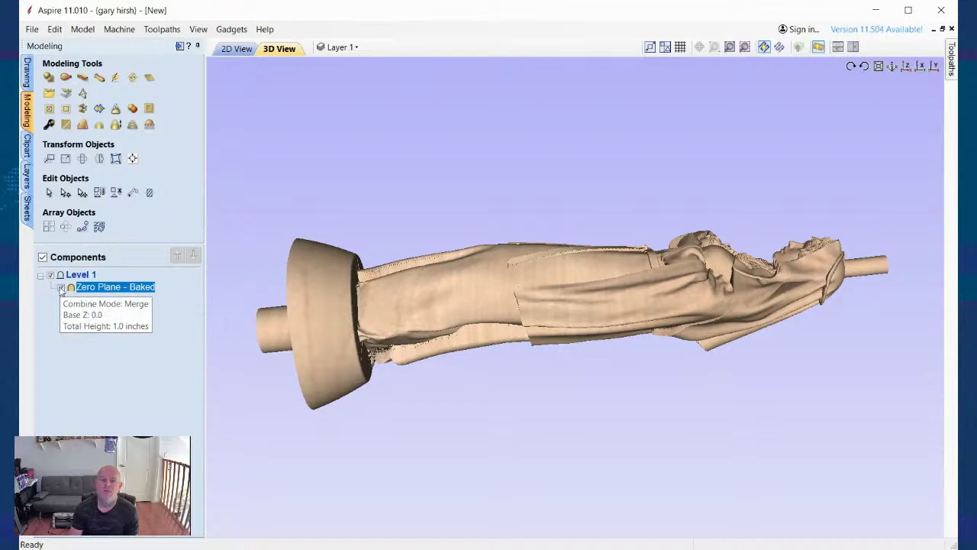
{"action": "left_click", "coordinate": [237, 48]}
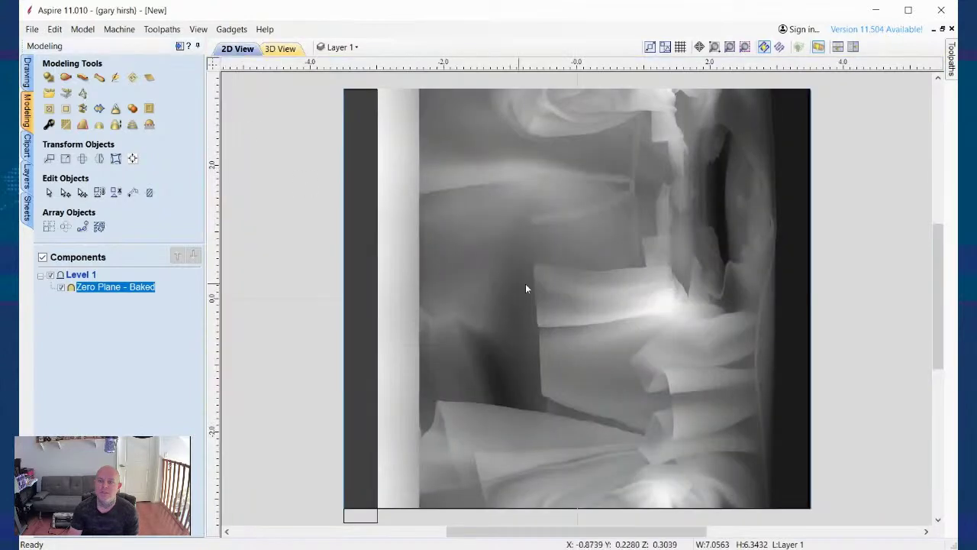
{"action": "left_click", "coordinate": [790, 294]}
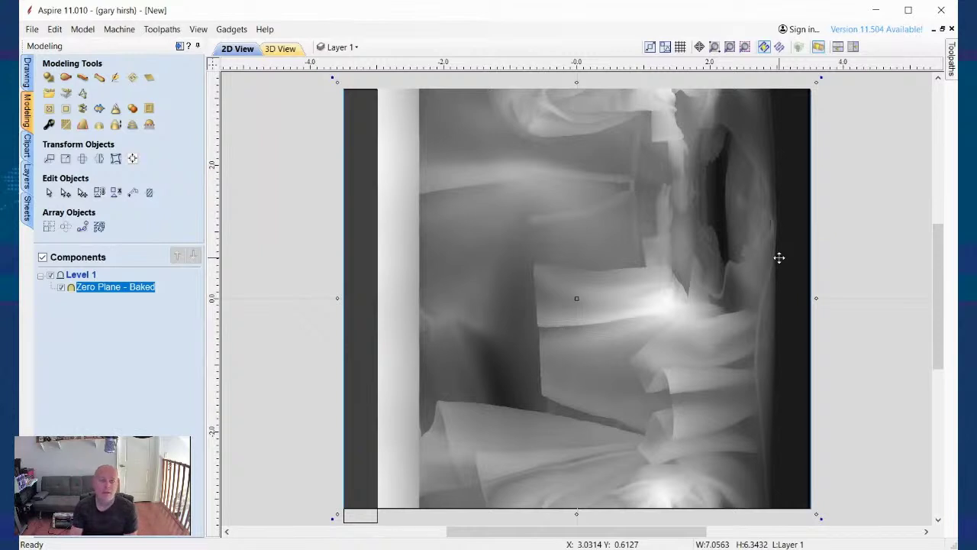
Step: Calculate a Z Level rough machining toolpath within the material boundary, with a 0.02-inch allowance and a raster angle of 0 degrees
{"action": "left_click", "coordinate": [189, 46]}
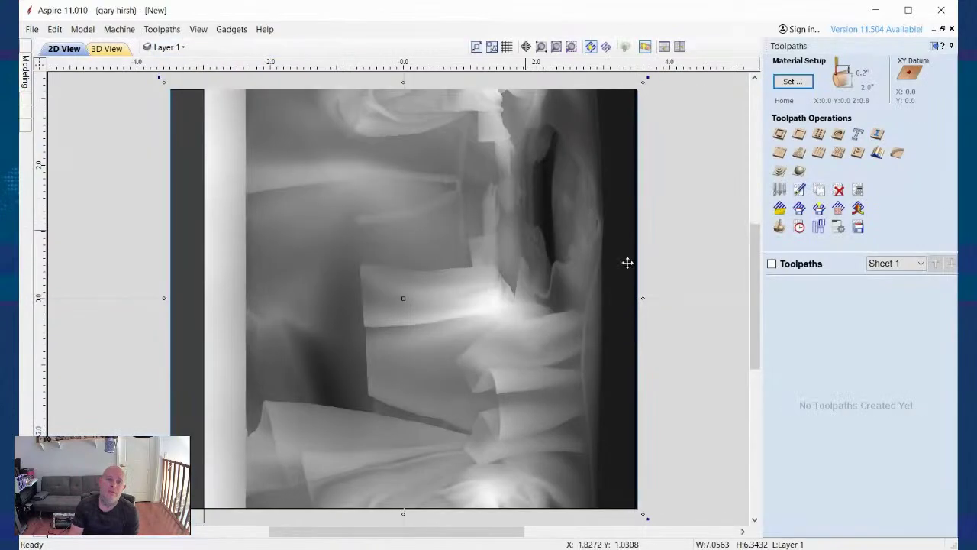
{"action": "left_click", "coordinate": [779, 170]}
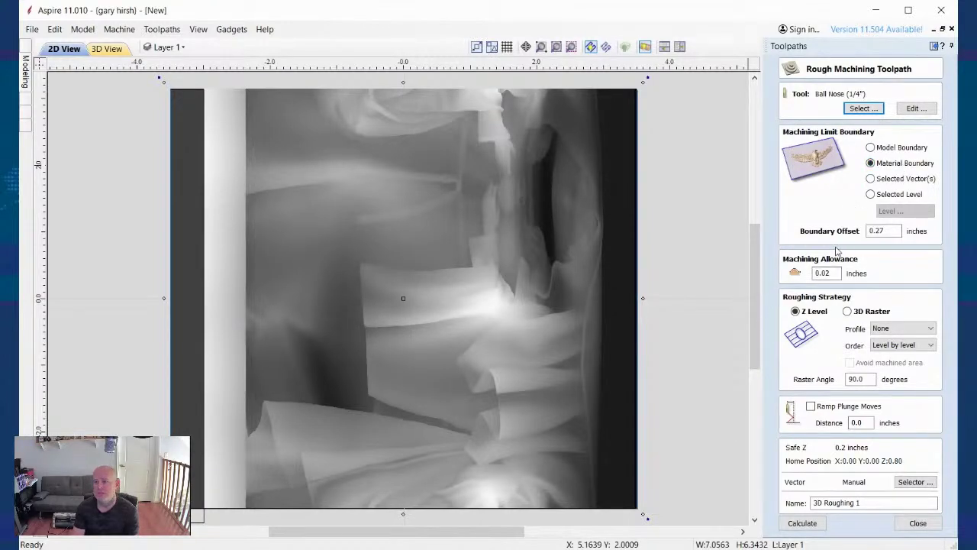
{"action": "left_click", "coordinate": [825, 272]}
{"action": "left_click_drag", "start_coordinate": [825, 272], "coordinate": [844, 273]}
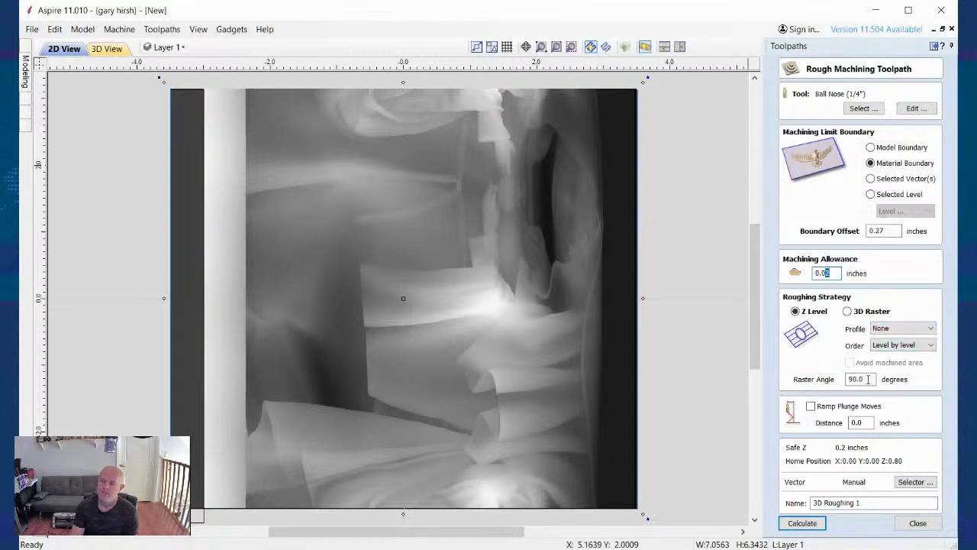
{"action": "double_click", "coordinate": [865, 380]}
{"action": "type", "text": "0"}
{"action": "key", "text": "Return"}
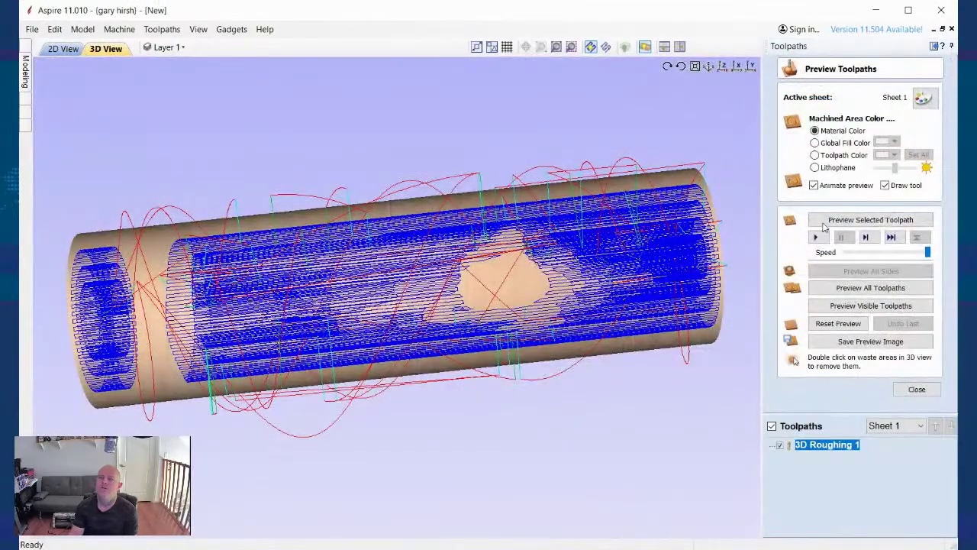
Step: Preview the roughing toolpath's cut on the rotary stock, inspect the roughed statue and close the preview
{"action": "left_click", "coordinate": [821, 238]}
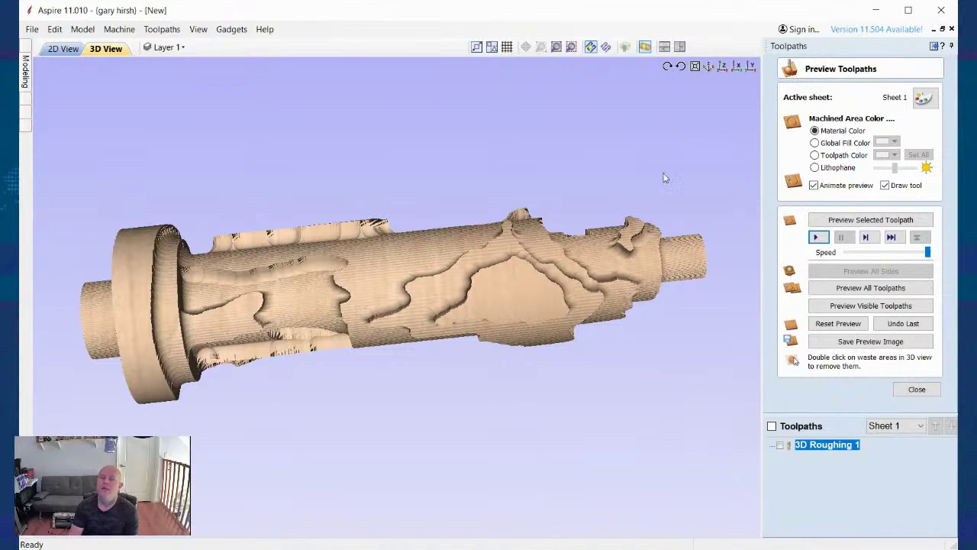
{"action": "left_click", "coordinate": [681, 67]}
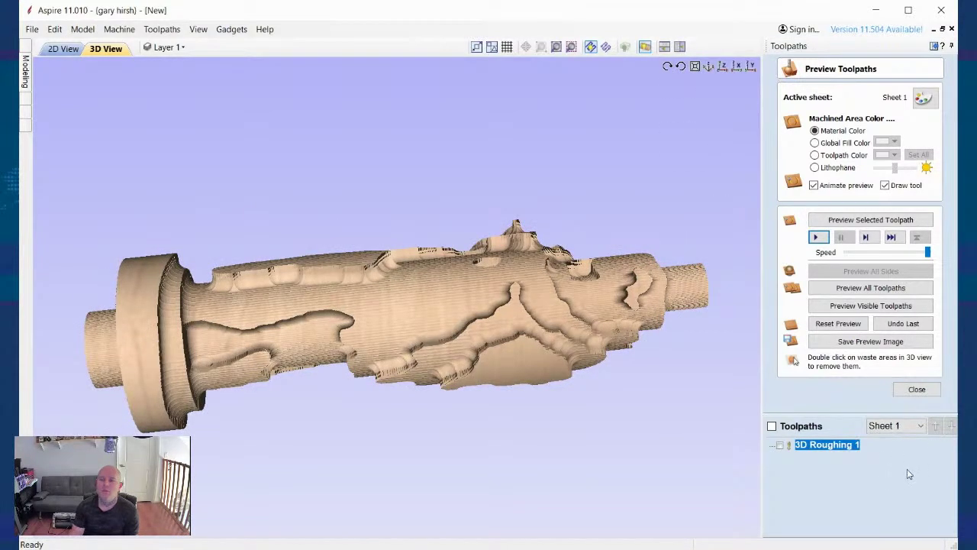
{"action": "left_click", "coordinate": [821, 239]}
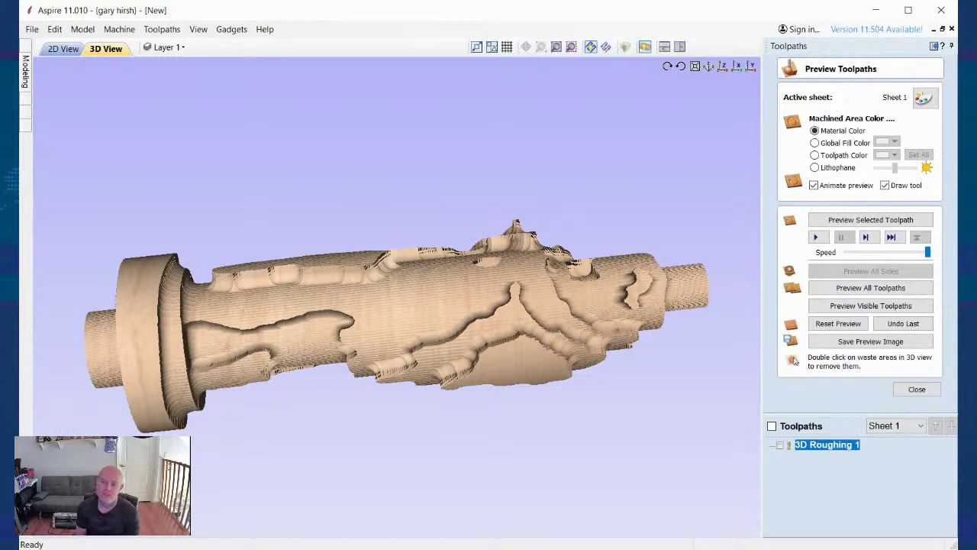
{"action": "left_click", "coordinate": [925, 391]}
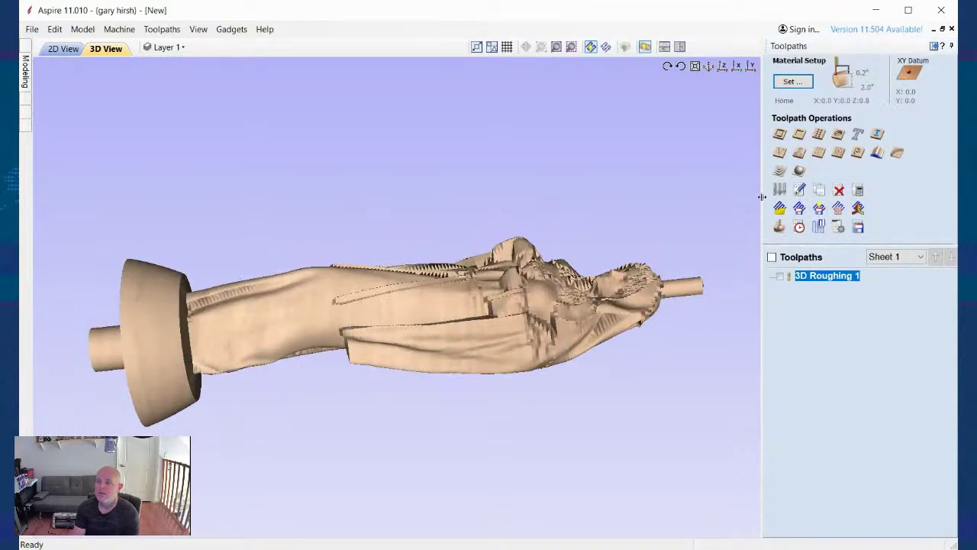
{"action": "left_click", "coordinate": [799, 171]}
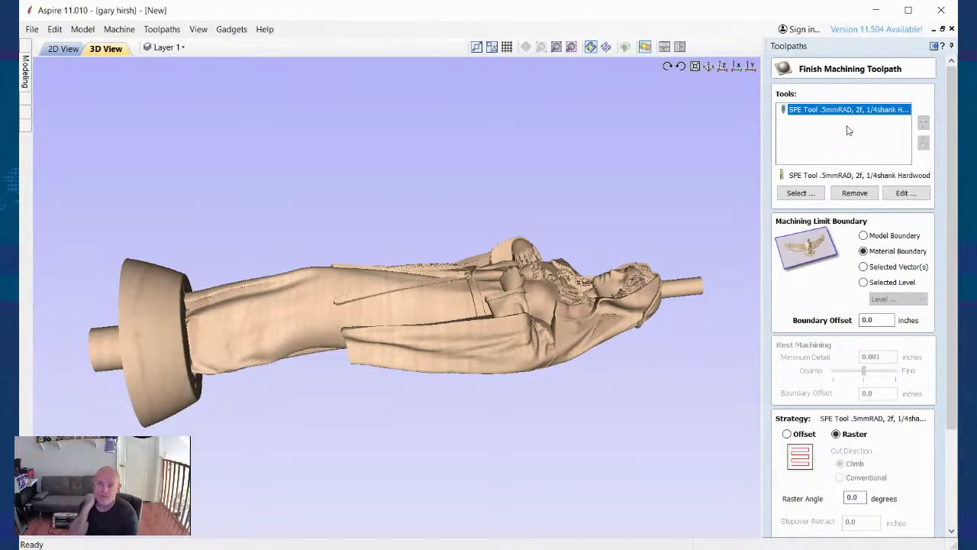
{"action": "scroll", "coordinate": [842, 195], "scroll_direction": "down", "scroll_amount": 3}
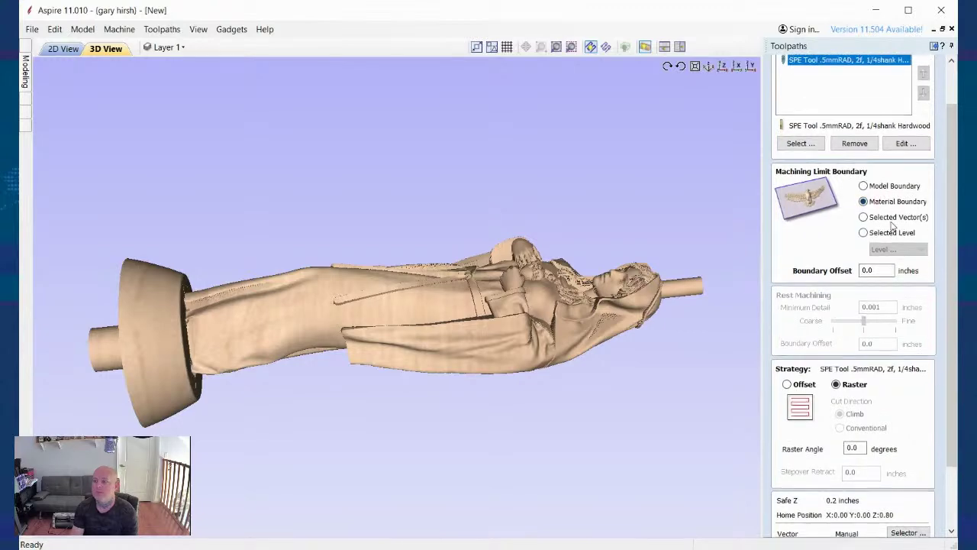
{"action": "scroll", "coordinate": [893, 229], "scroll_direction": "down", "scroll_amount": 3}
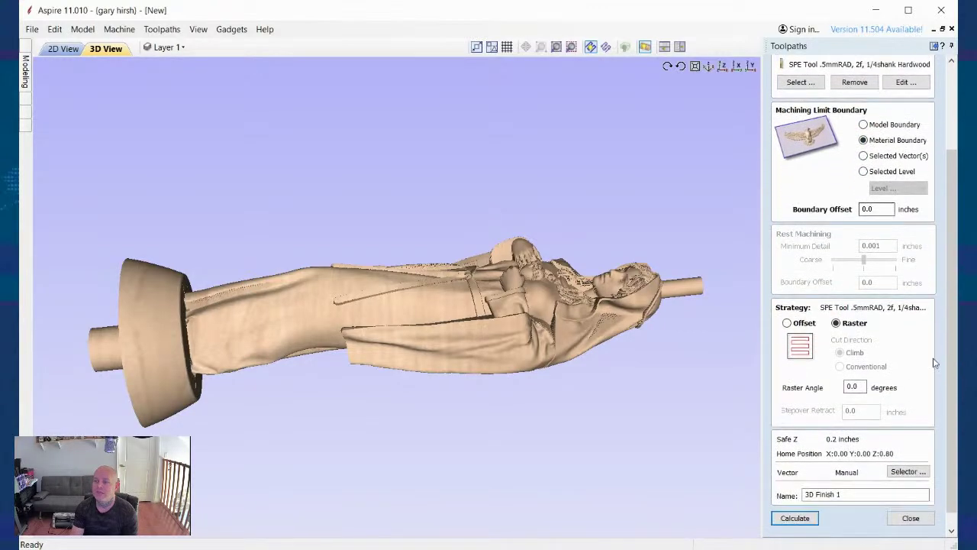
{"action": "left_click", "coordinate": [913, 519]}
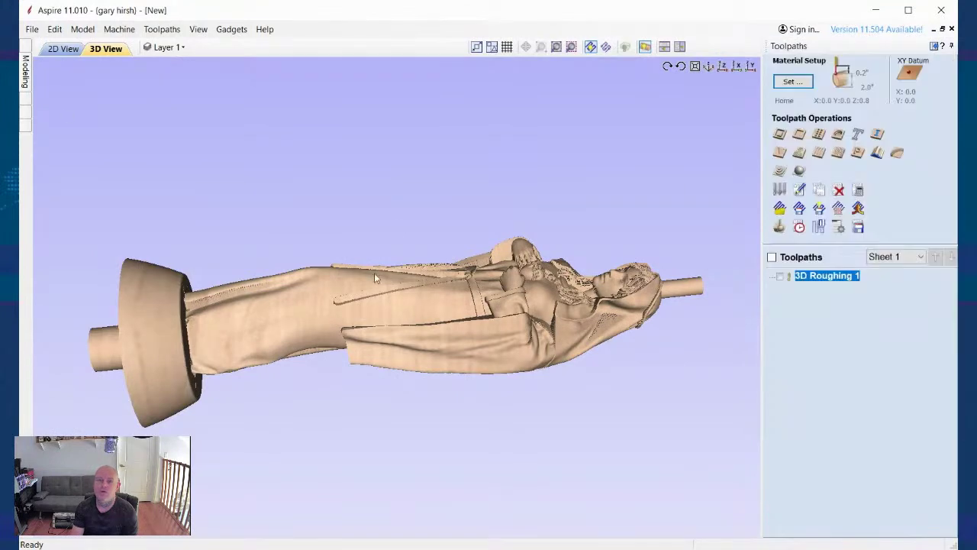
Step: Draw a square-cornered rectangle about 6.0 by 6.55 inches around the statue between the two tab strips in the 2D view
{"action": "left_click", "coordinate": [63, 48]}
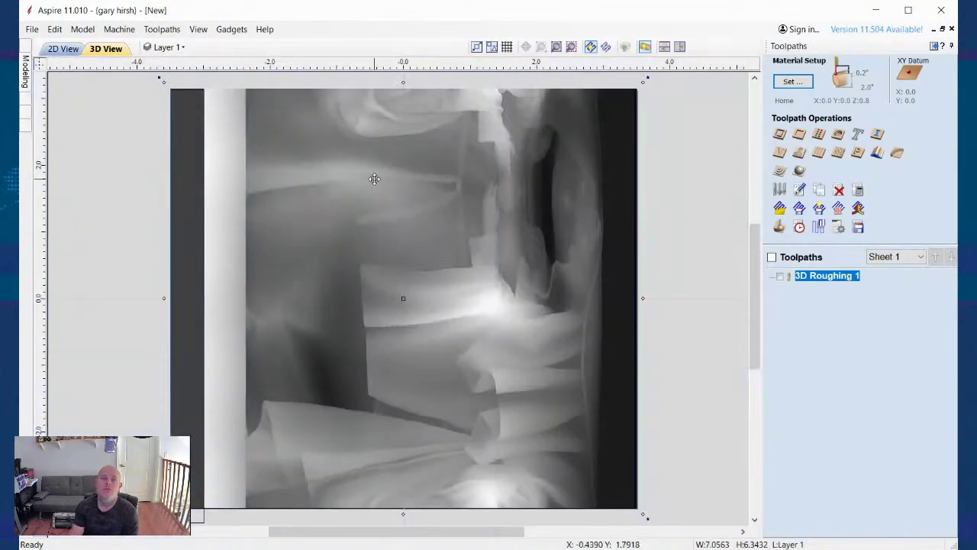
{"action": "left_click", "coordinate": [933, 46]}
{"action": "left_click", "coordinate": [27, 73]}
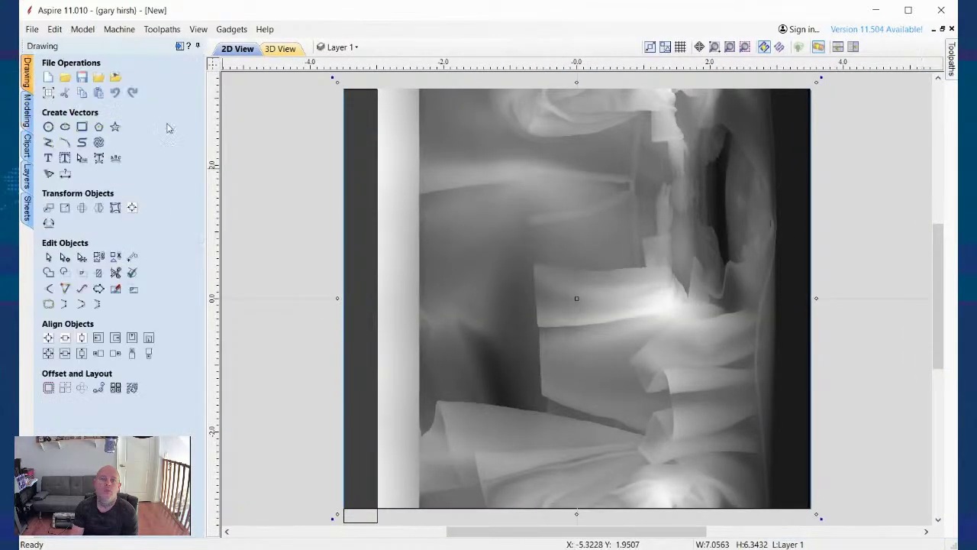
{"action": "left_click", "coordinate": [81, 127]}
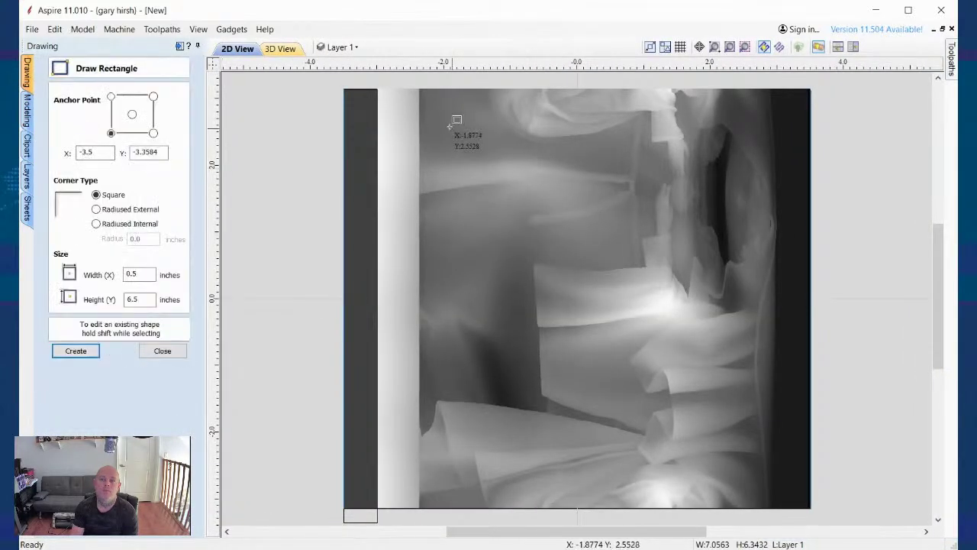
{"action": "left_click_drag", "start_coordinate": [377, 80], "coordinate": [778, 519]}
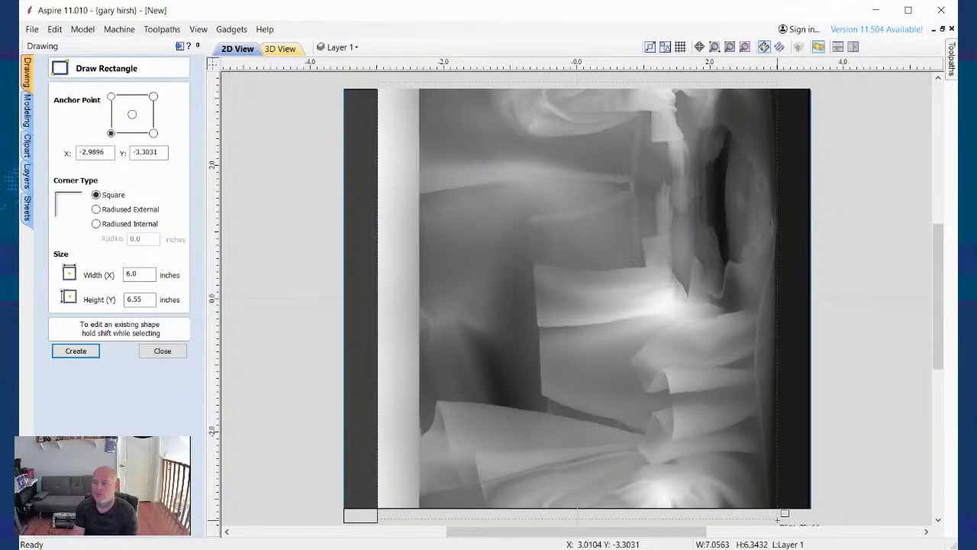
{"action": "left_click_drag", "start_coordinate": [777, 519], "coordinate": [778, 520]}
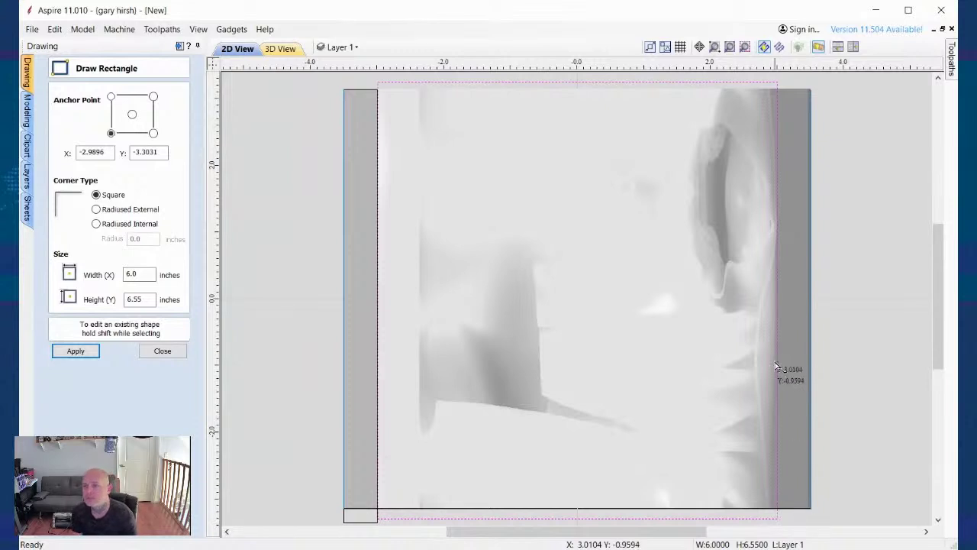
{"action": "scroll", "coordinate": [791, 273], "scroll_direction": "up", "scroll_amount": 4}
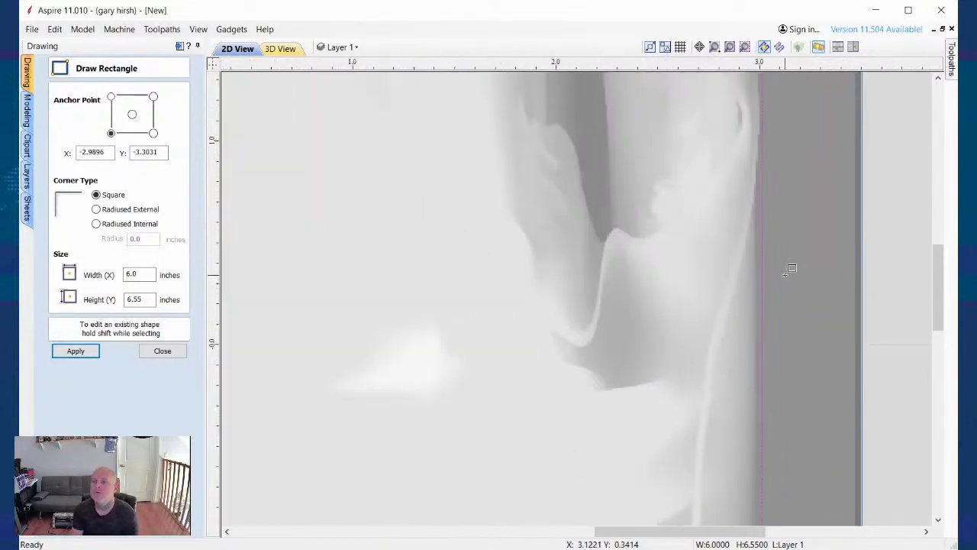
{"action": "scroll", "coordinate": [791, 269], "scroll_direction": "down", "scroll_amount": 8}
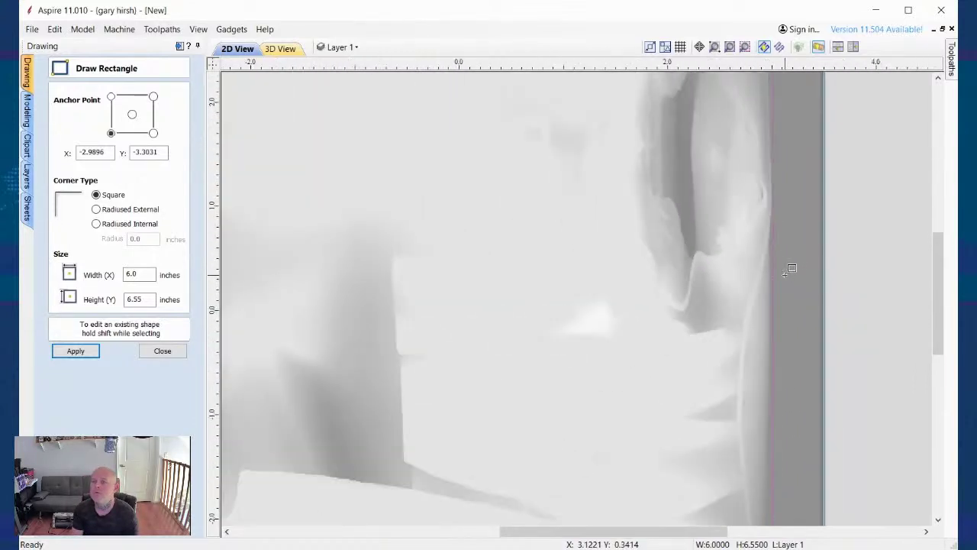
{"action": "scroll", "coordinate": [783, 276], "scroll_direction": "up", "scroll_amount": 1}
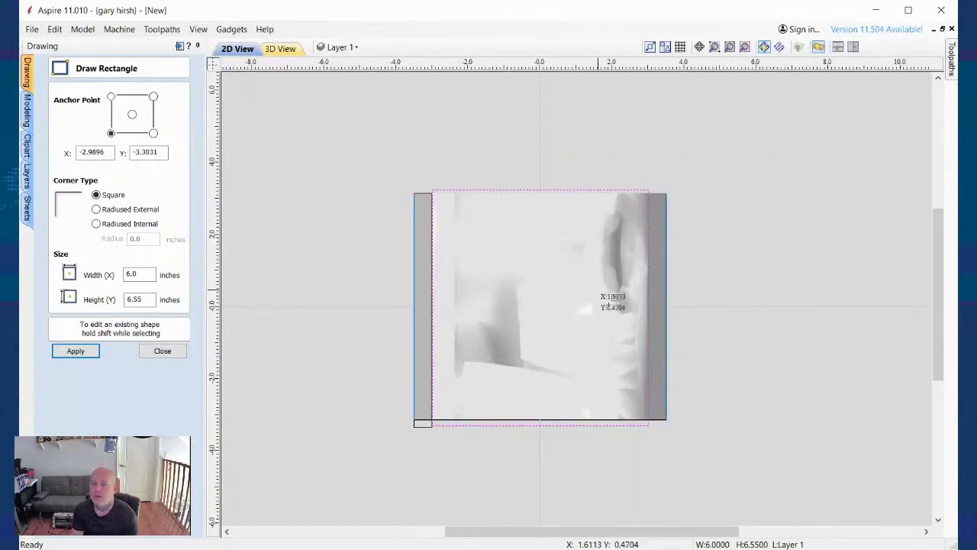
{"action": "left_click", "coordinate": [156, 351]}
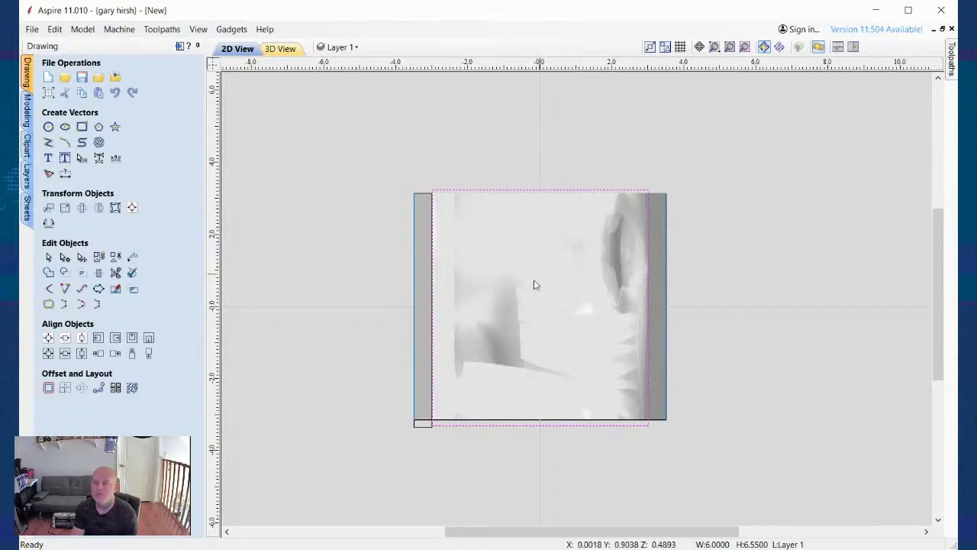
Step: Resize the rectangle so its upper and lower edges match the material's edges, for a height of 6.2832 inches
{"action": "scroll", "coordinate": [538, 191], "scroll_direction": "up", "scroll_amount": 3}
{"action": "left_click", "coordinate": [538, 191]}
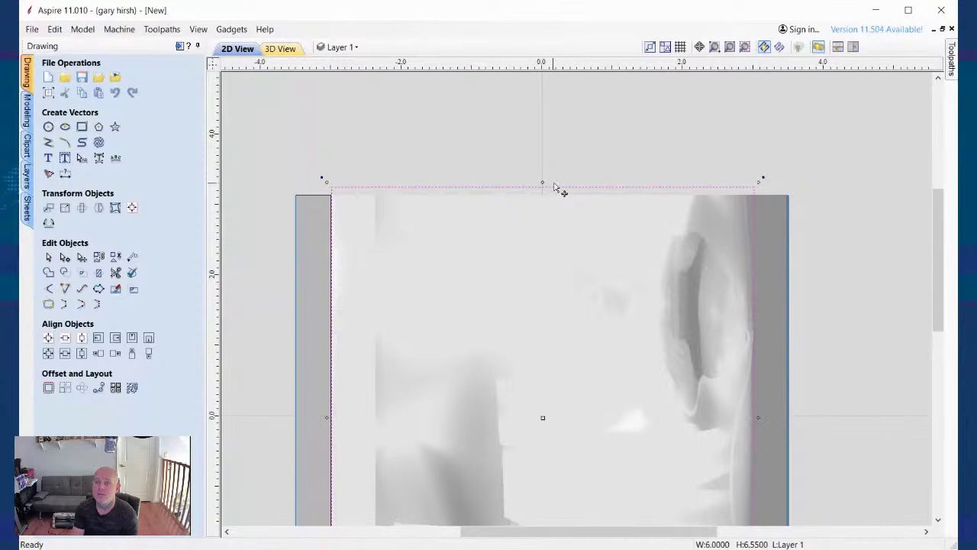
{"action": "scroll", "coordinate": [546, 195], "scroll_direction": "up", "scroll_amount": 3}
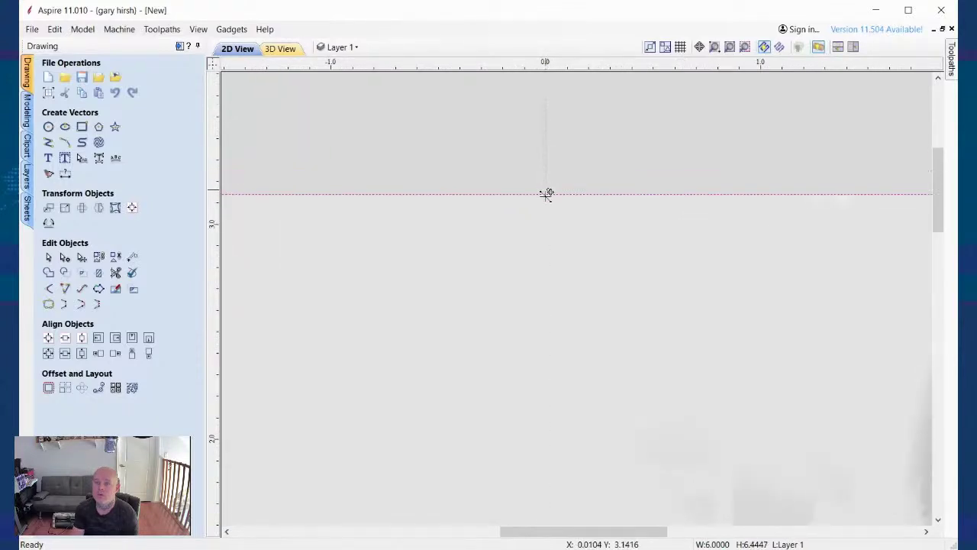
{"action": "scroll", "coordinate": [560, 307], "scroll_direction": "down", "scroll_amount": 3}
{"action": "scroll", "coordinate": [559, 311], "scroll_direction": "down", "scroll_amount": 3}
{"action": "scroll", "coordinate": [570, 458], "scroll_direction": "up", "scroll_amount": 3}
{"action": "scroll", "coordinate": [615, 358], "scroll_direction": "up", "scroll_amount": 1}
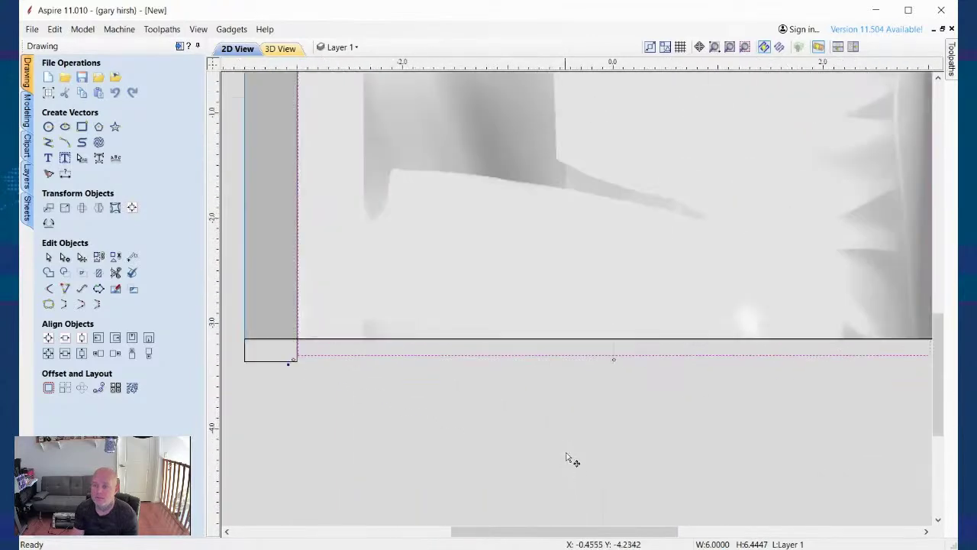
{"action": "left_click_drag", "start_coordinate": [615, 358], "coordinate": [614, 341]}
{"action": "scroll", "coordinate": [593, 393], "scroll_direction": "down", "scroll_amount": 2}
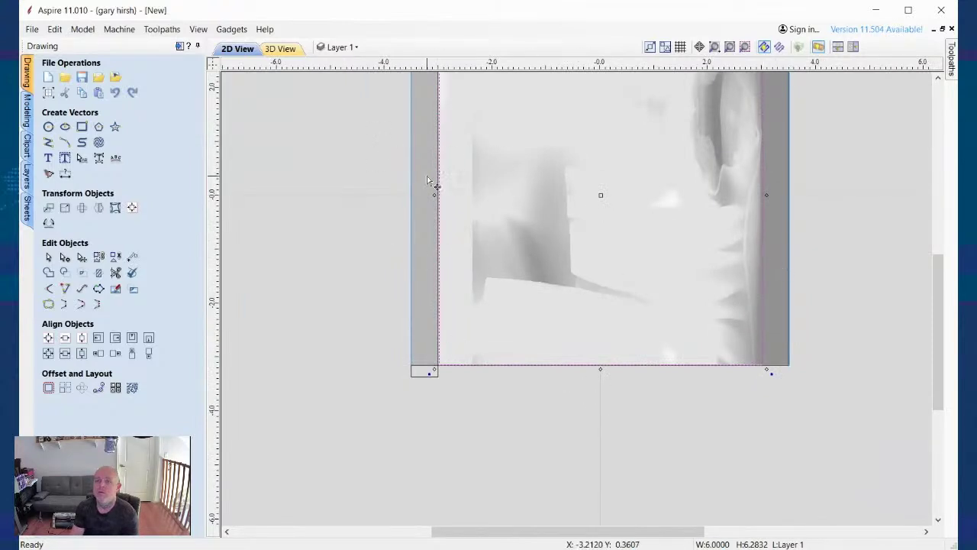
Step: Stretch the rectangle's base-end edge to X -3.0 at the tab strip's border, for a width of 6.0104 inches
{"action": "scroll", "coordinate": [431, 185], "scroll_direction": "up", "scroll_amount": 3}
{"action": "scroll", "coordinate": [451, 229], "scroll_direction": "up", "scroll_amount": 2}
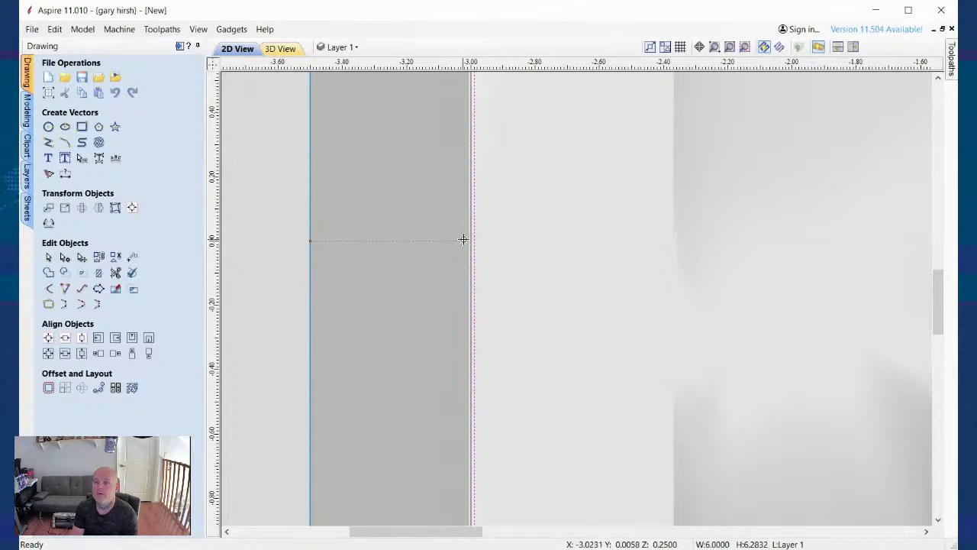
{"action": "left_click", "coordinate": [471, 238]}
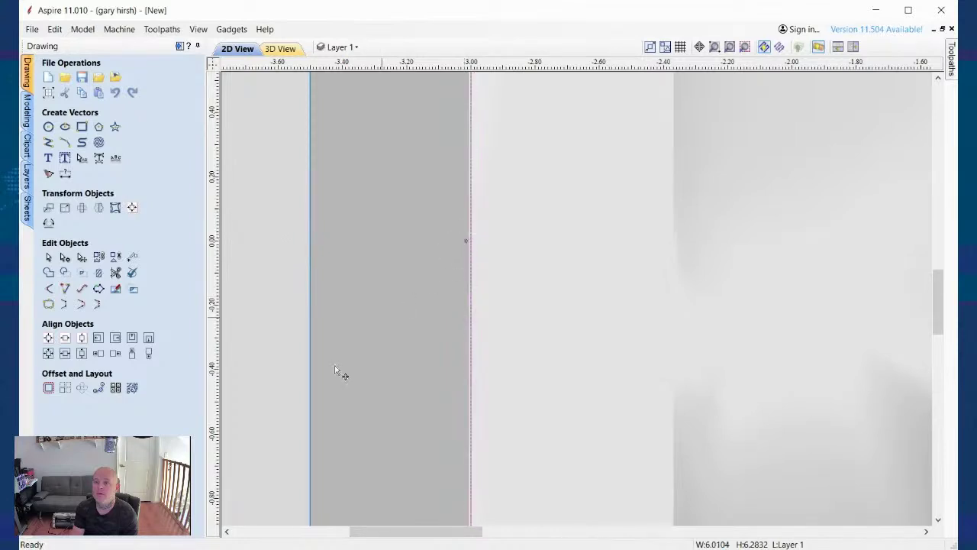
{"action": "scroll", "coordinate": [512, 297], "scroll_direction": "down", "scroll_amount": 5}
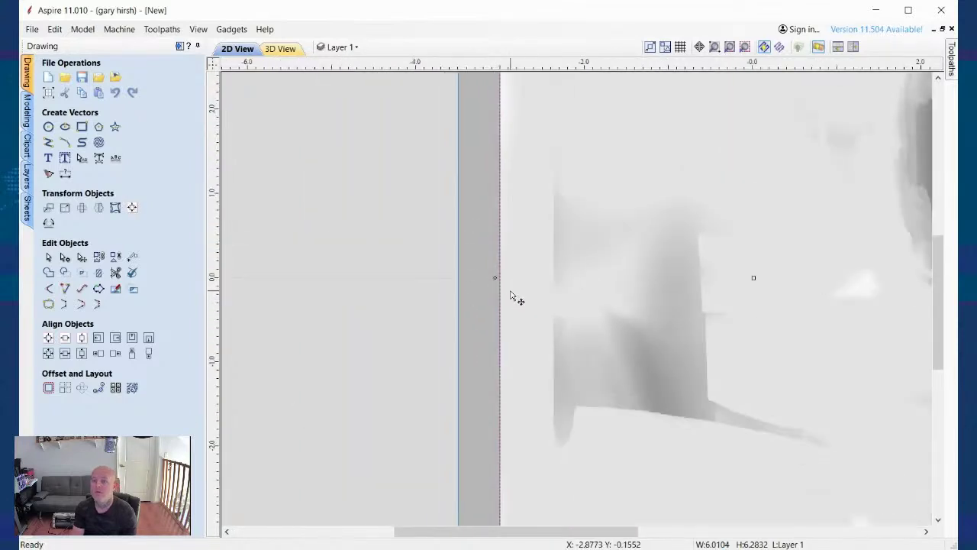
{"action": "scroll", "coordinate": [504, 294], "scroll_direction": "up", "scroll_amount": 6}
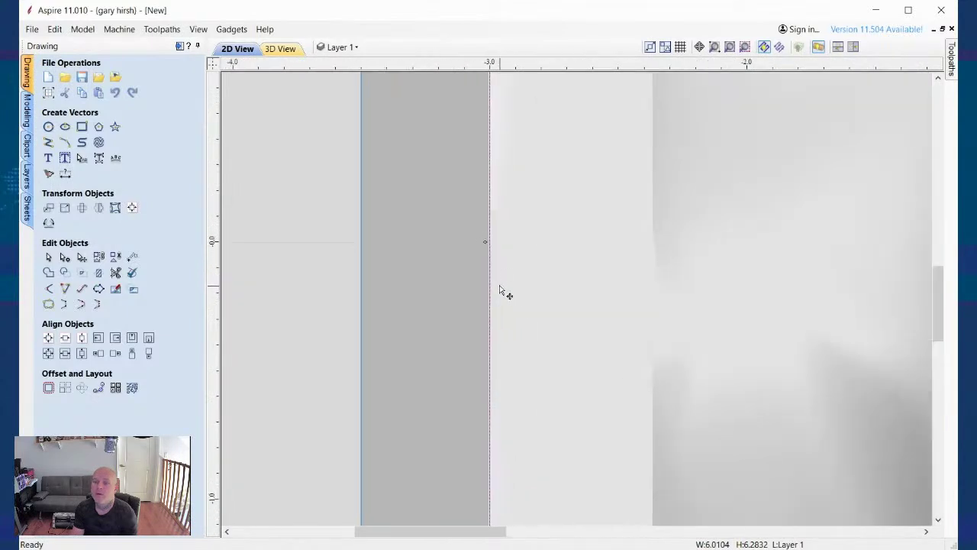
{"action": "scroll", "coordinate": [477, 205], "scroll_direction": "up", "scroll_amount": 4}
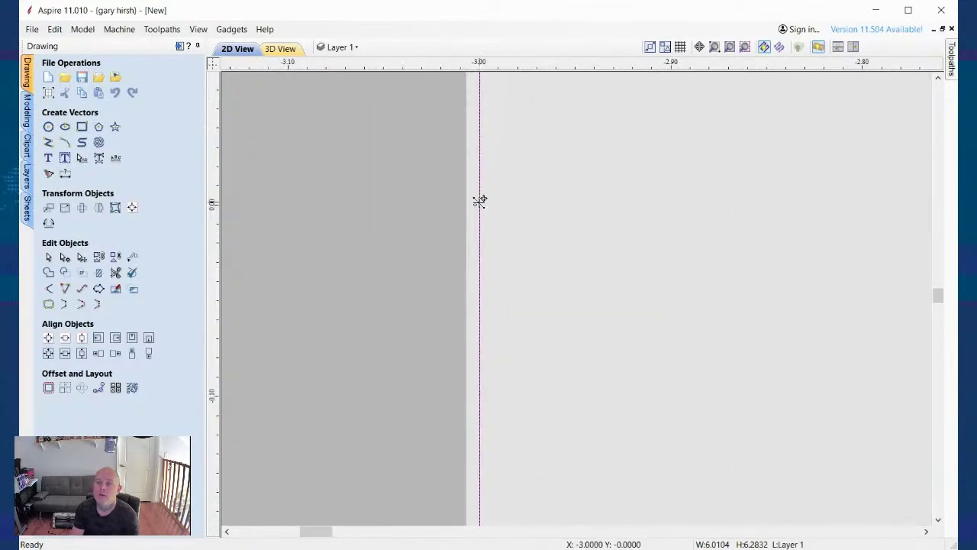
Step: Fine-tune the rectangle's base-end edge and pull its head-end edge to the tab strip's border, for a width of 5.9983 inches
{"action": "left_click_drag", "start_coordinate": [475, 205], "coordinate": [467, 206]}
{"action": "scroll", "coordinate": [686, 268], "scroll_direction": "down", "scroll_amount": 10}
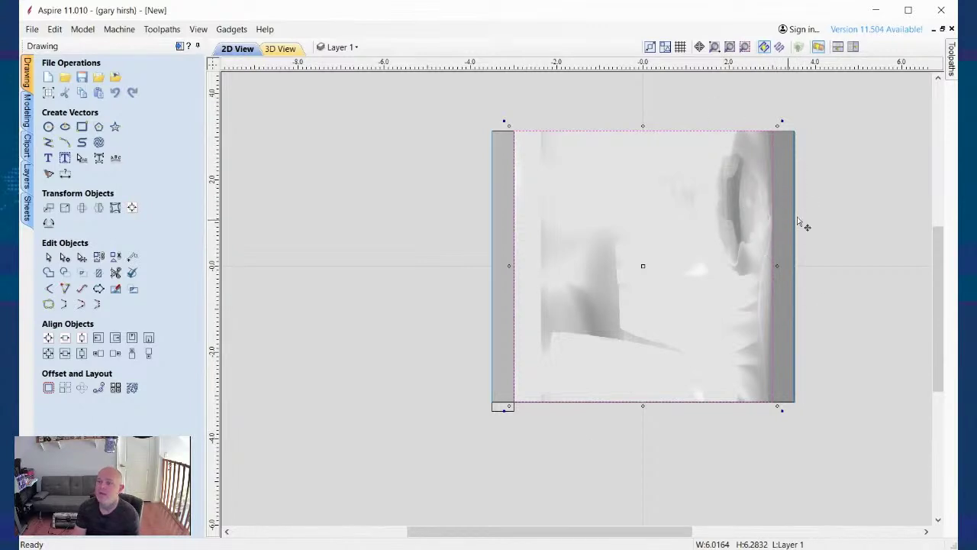
{"action": "scroll", "coordinate": [781, 267], "scroll_direction": "up", "scroll_amount": 2}
{"action": "scroll", "coordinate": [779, 264], "scroll_direction": "up", "scroll_amount": 2}
{"action": "scroll", "coordinate": [779, 264], "scroll_direction": "up", "scroll_amount": 1}
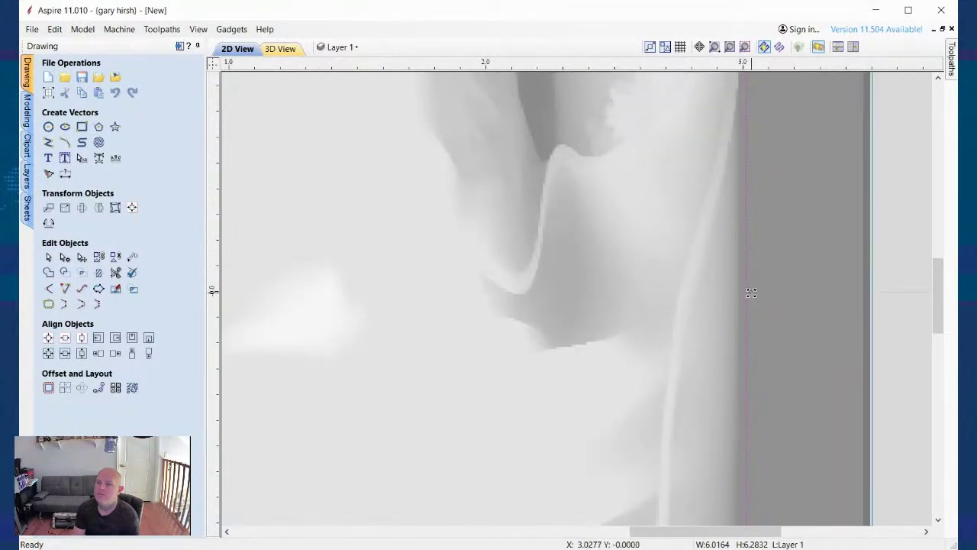
{"action": "left_click_drag", "start_coordinate": [748, 292], "coordinate": [740, 293]}
{"action": "scroll", "coordinate": [743, 293], "scroll_direction": "up", "scroll_amount": 4}
{"action": "left_click_drag", "start_coordinate": [769, 286], "coordinate": [742, 289]}
{"action": "scroll", "coordinate": [786, 335], "scroll_direction": "down", "scroll_amount": 4}
{"action": "scroll", "coordinate": [787, 334], "scroll_direction": "down", "scroll_amount": 6}
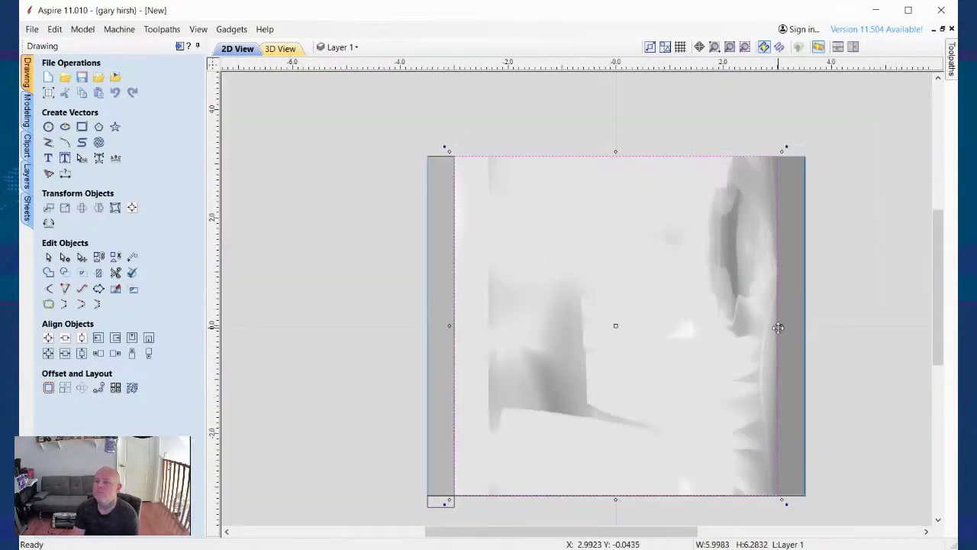
{"action": "left_click", "coordinate": [443, 131]}
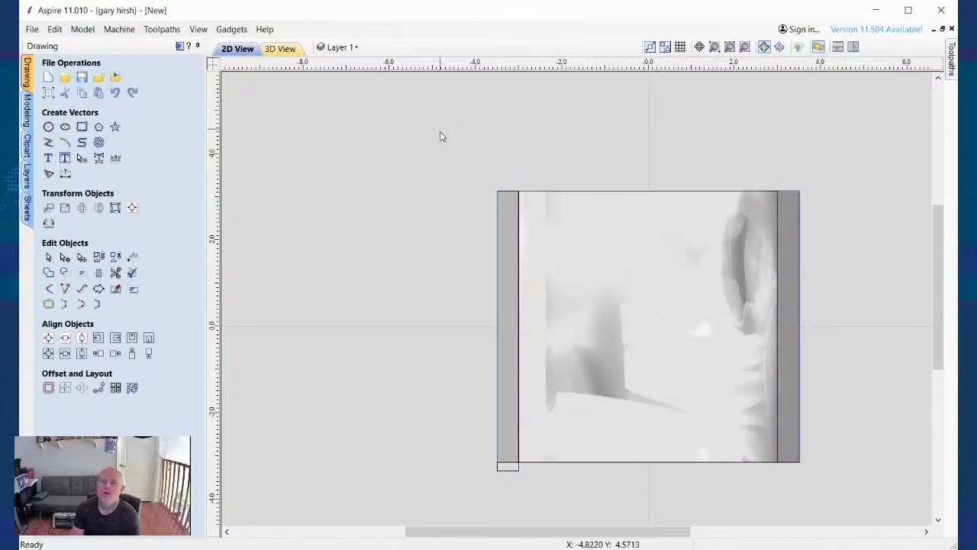
Step: Calculate a 3D finish toolpath with the SPE Tool .5mmRAD, limited to the selected rectangle, using a raster strategy at 0.0 degrees
{"action": "left_click", "coordinate": [180, 46]}
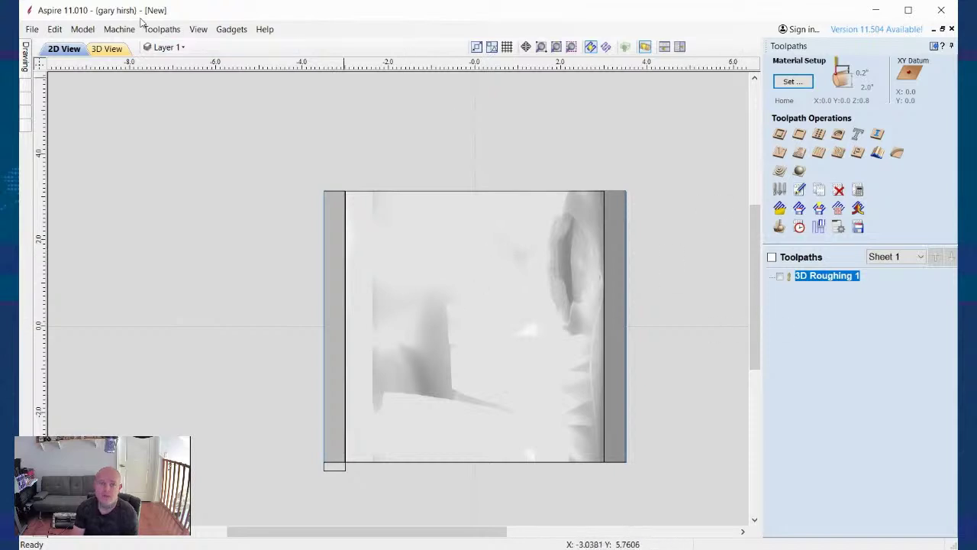
{"action": "mouse_move", "coordinate": [27, 67]}
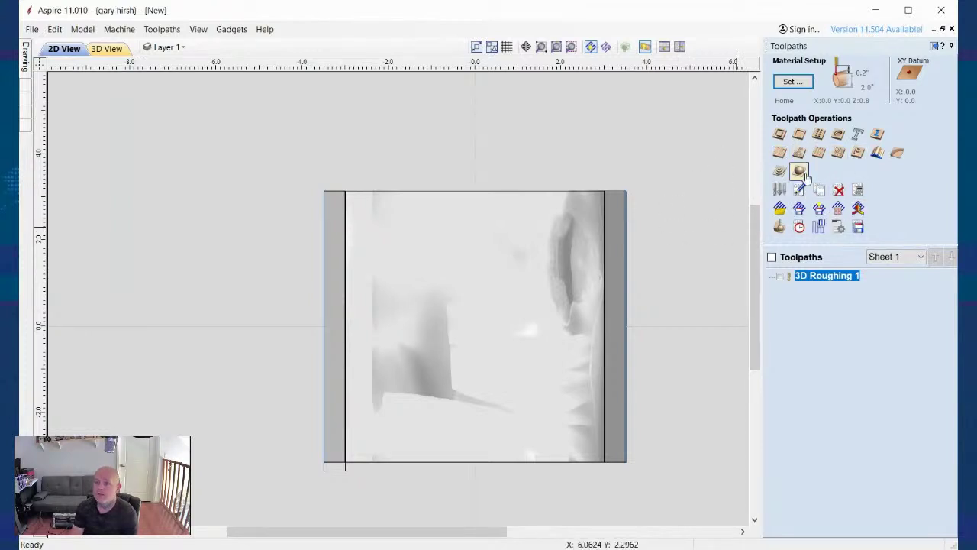
{"action": "left_click", "coordinate": [799, 170]}
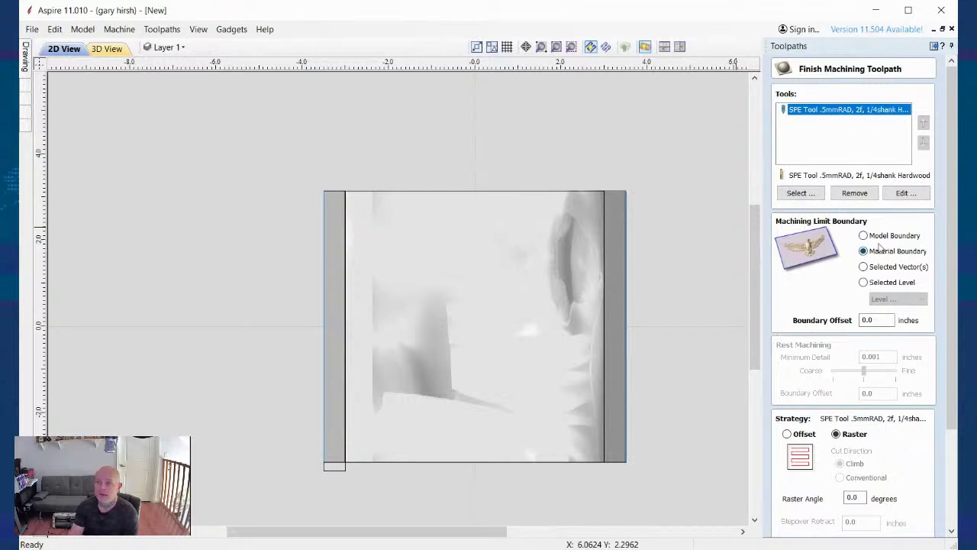
{"action": "left_click", "coordinate": [882, 274]}
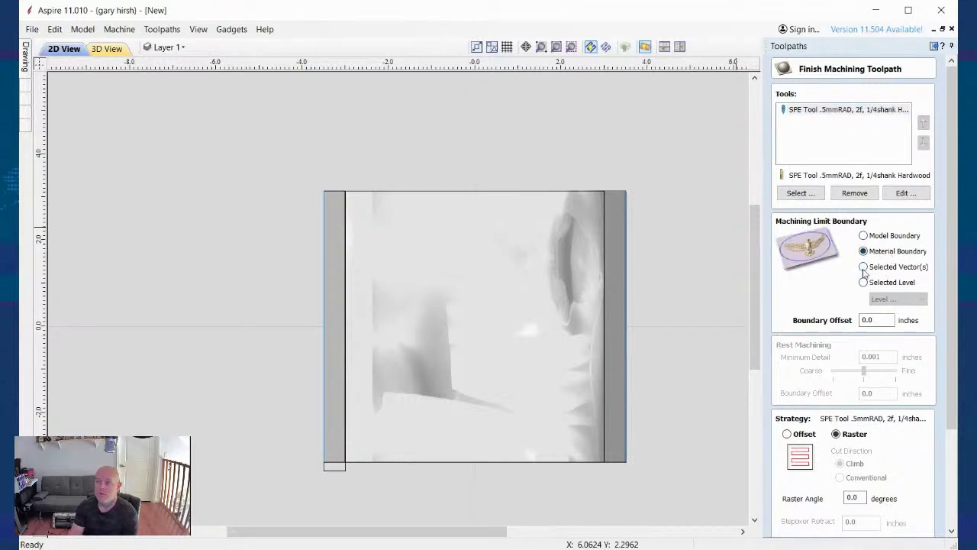
{"action": "left_click", "coordinate": [556, 193]}
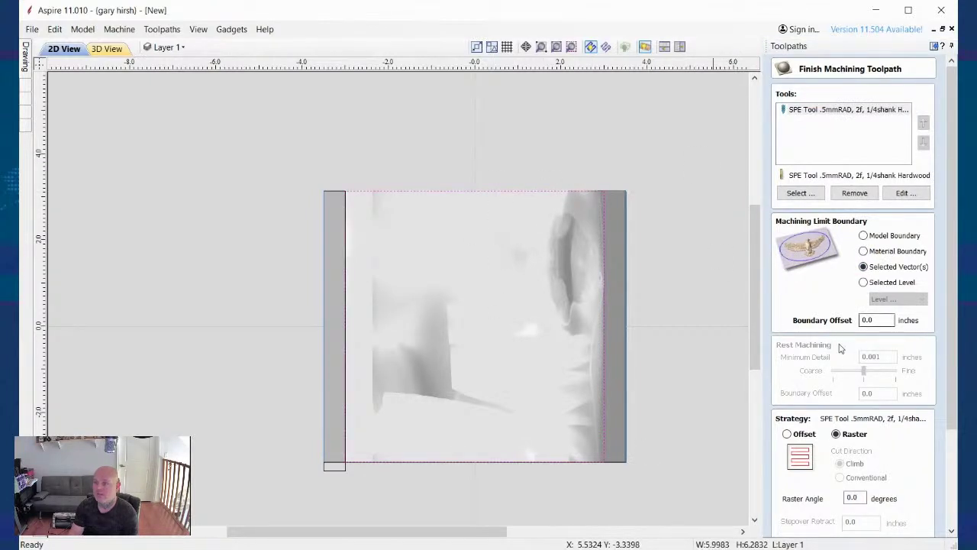
{"action": "left_click_drag", "start_coordinate": [949, 342], "coordinate": [954, 437]}
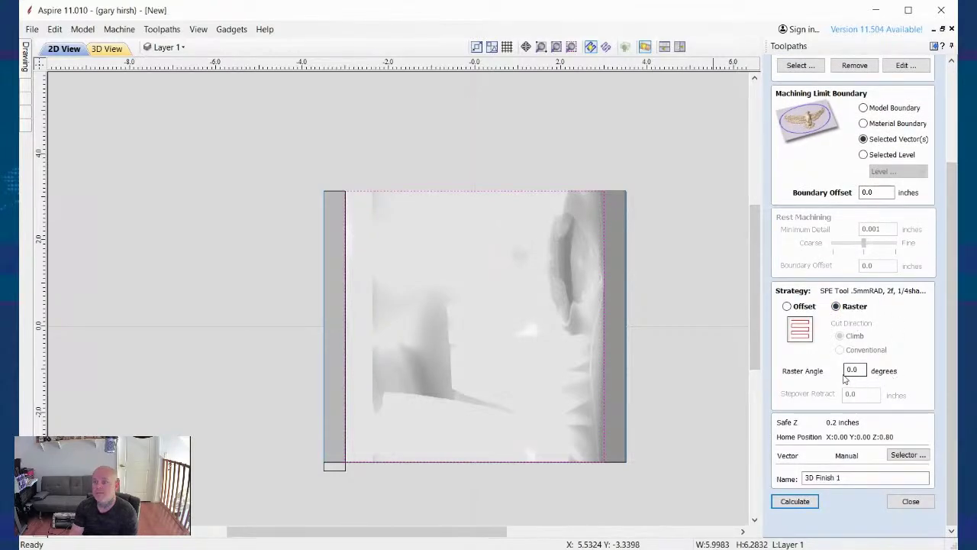
{"action": "left_click", "coordinate": [795, 502]}
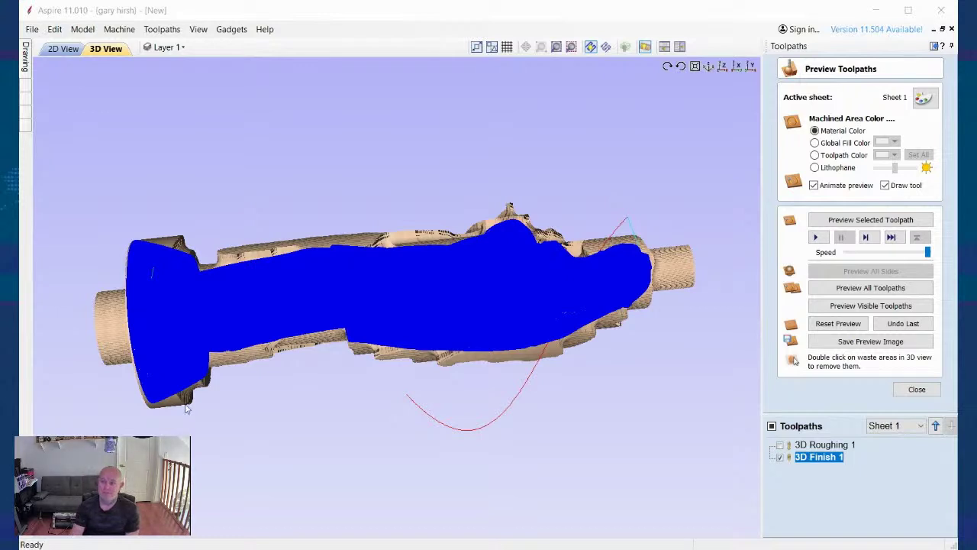
Step: Preview the finish toolpath's cut, inspect the statue's details and the head-end tab from several angles, and close the preview
{"action": "left_click", "coordinate": [816, 236]}
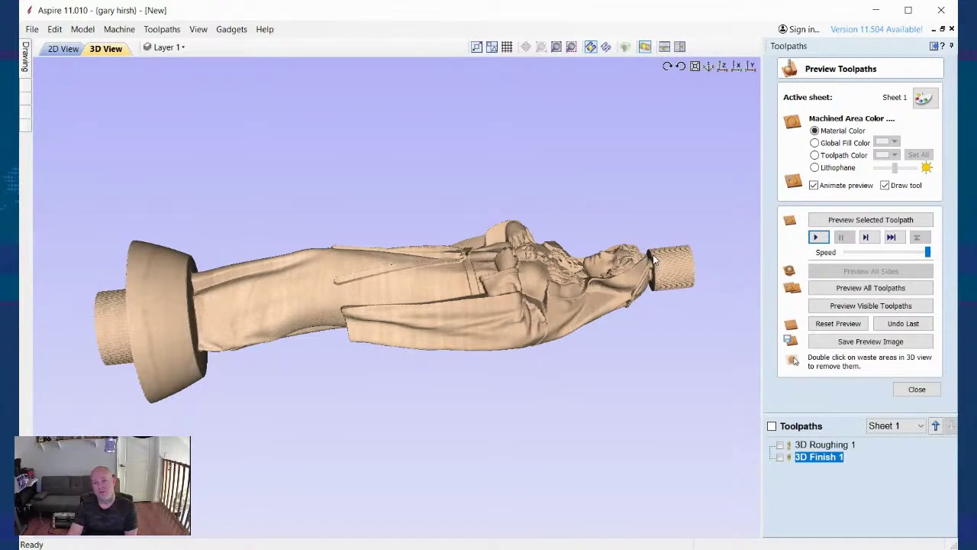
{"action": "scroll", "coordinate": [653, 260], "scroll_direction": "up", "scroll_amount": 3}
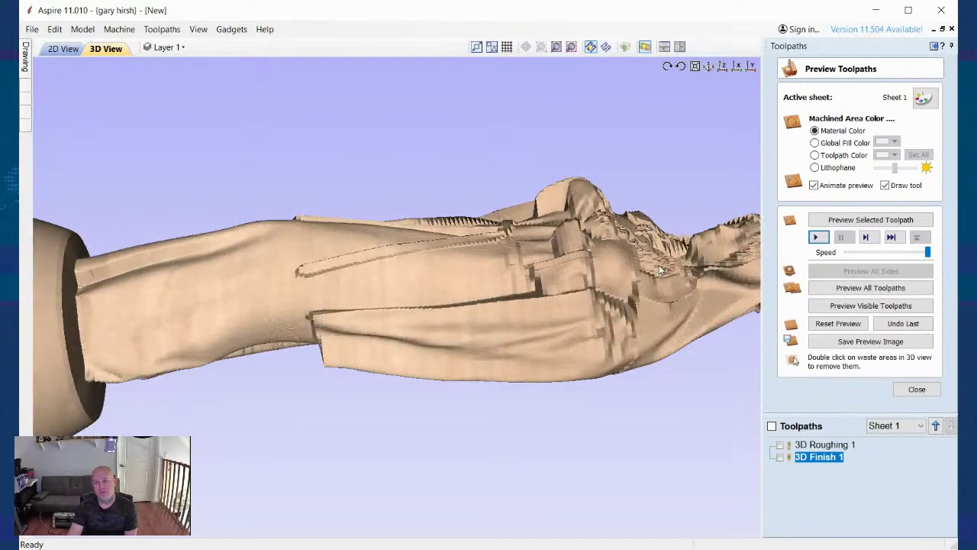
{"action": "middle_click_drag", "start_coordinate": [675, 268], "coordinate": [645, 255]}
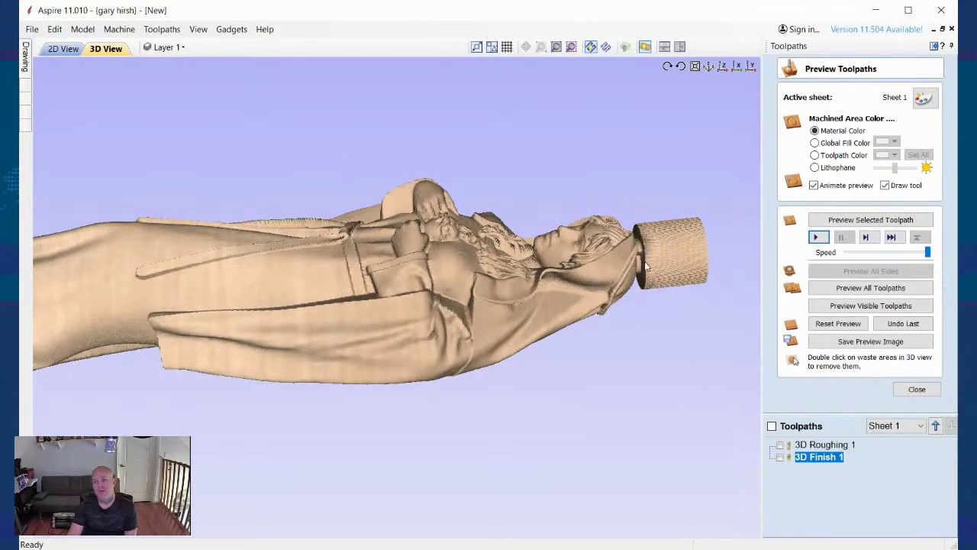
{"action": "scroll", "coordinate": [645, 262], "scroll_direction": "up", "scroll_amount": 3}
{"action": "scroll", "coordinate": [644, 263], "scroll_direction": "down", "scroll_amount": 2}
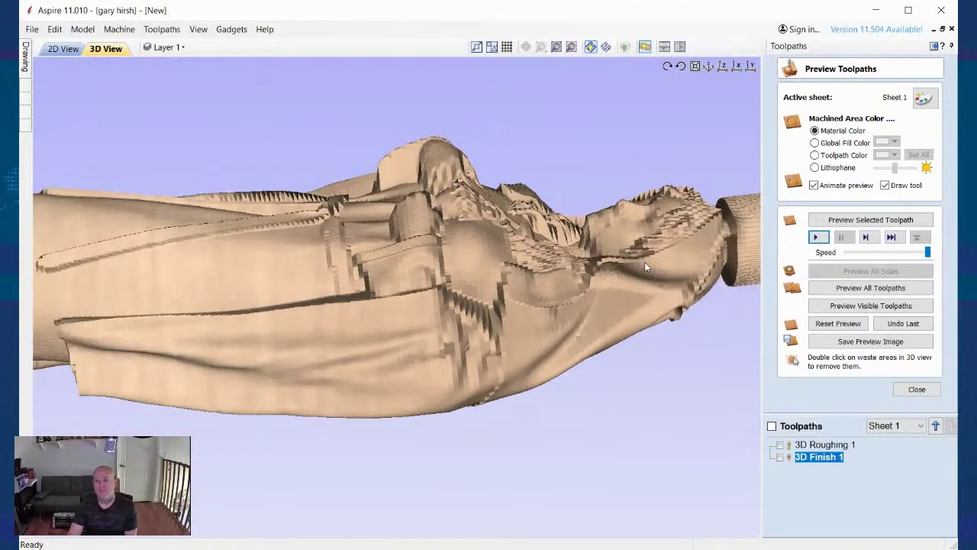
{"action": "middle_click_drag", "start_coordinate": [610, 262], "coordinate": [530, 261]}
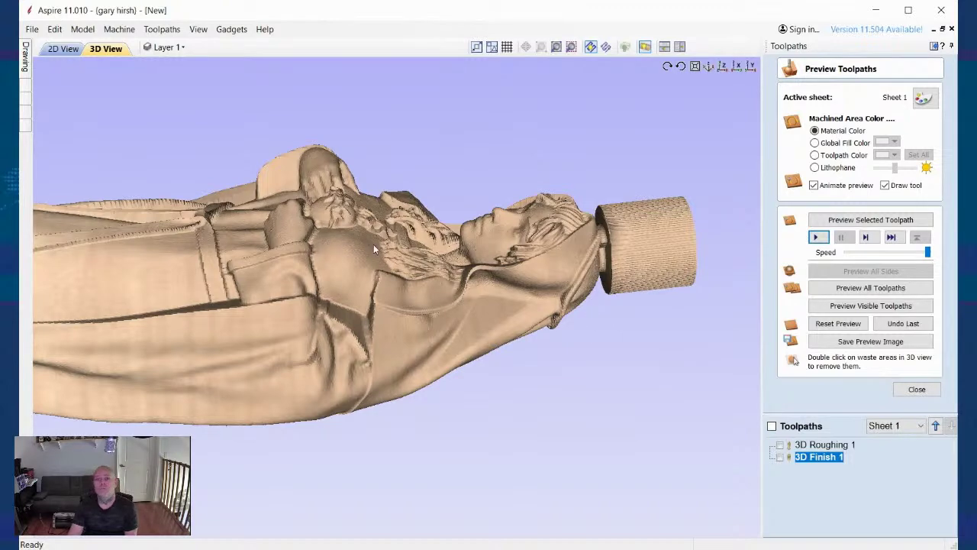
{"action": "left_click", "coordinate": [668, 68]}
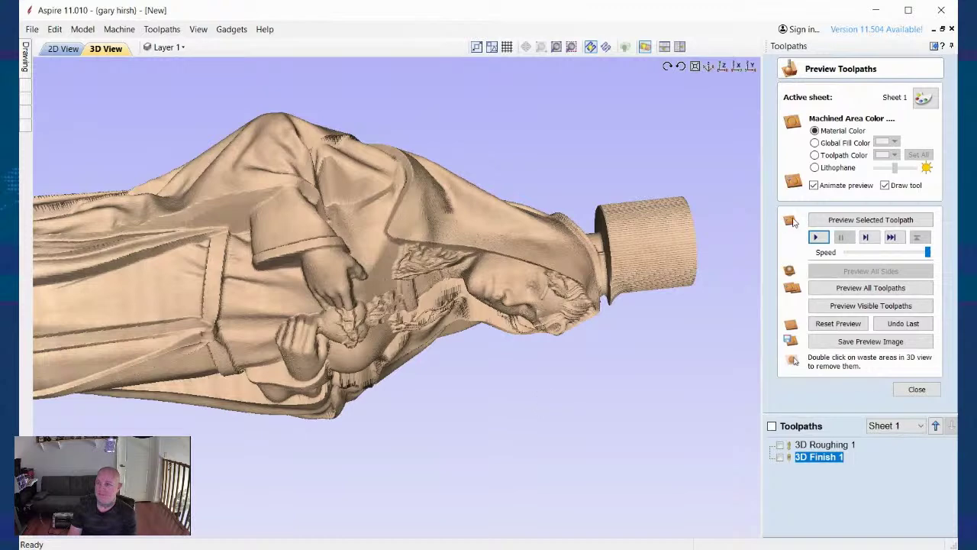
{"action": "left_click", "coordinate": [918, 391]}
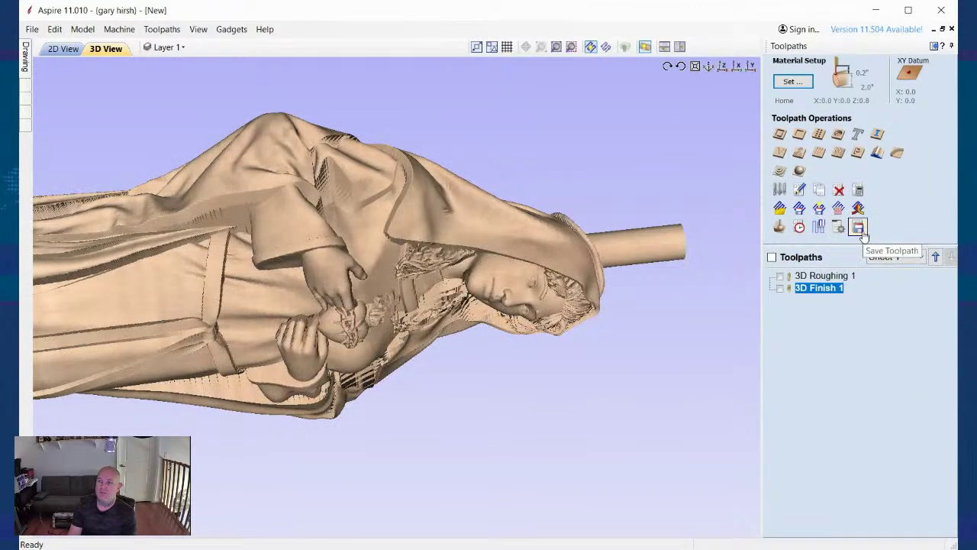
Step: Make both the 3D Roughing 1 and 3D Finish 1 toolpaths visible and open the toolpath saving options
{"action": "left_click", "coordinate": [780, 289]}
{"action": "left_click", "coordinate": [779, 276]}
{"action": "left_click", "coordinate": [827, 276]}
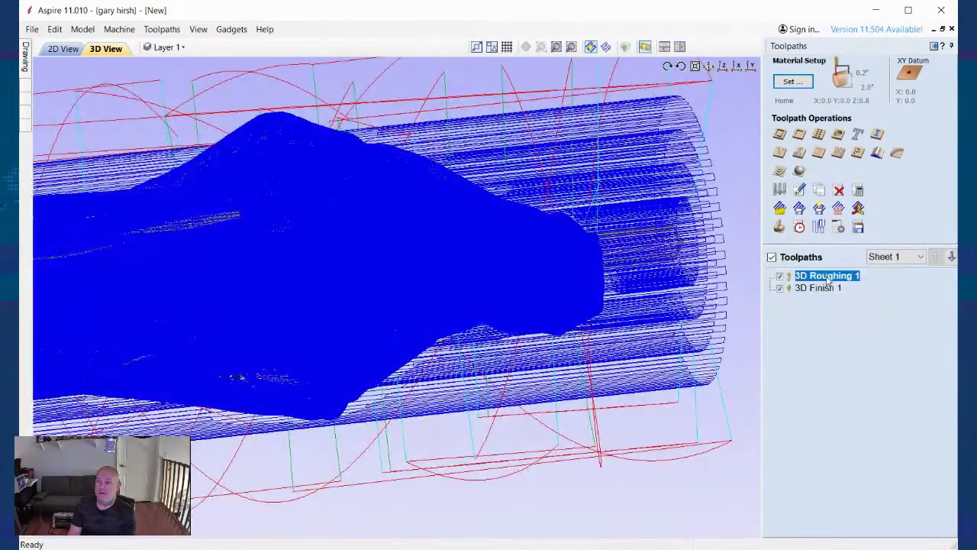
{"action": "left_click", "coordinate": [859, 228]}
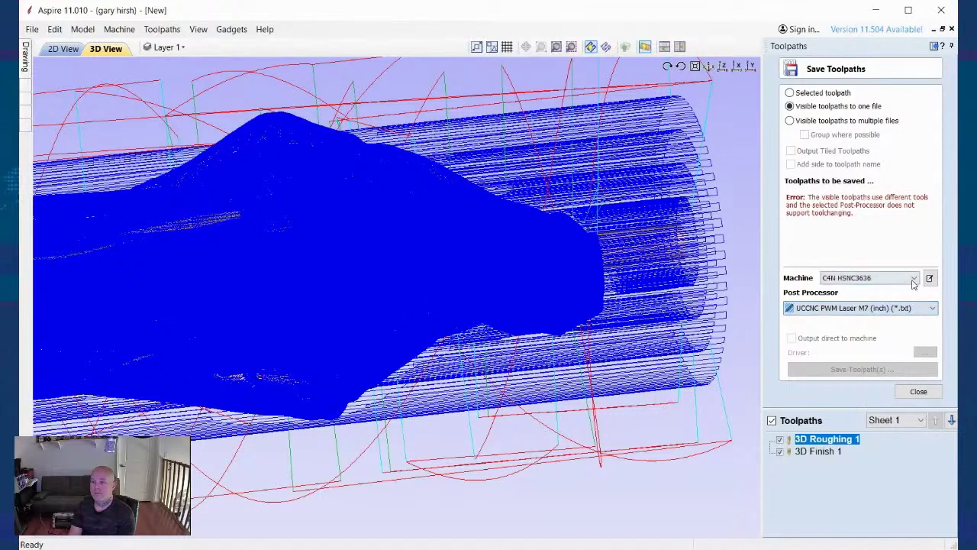
Step: Save both visible toolpaths to one file, New.txt, on the Desktop for machine C4N4896RPTK with post processor Mach2/3-WrapY2A ATC(inch)(*.txt)
{"action": "scroll", "coordinate": [871, 278], "scroll_direction": "down", "scroll_amount": 1}
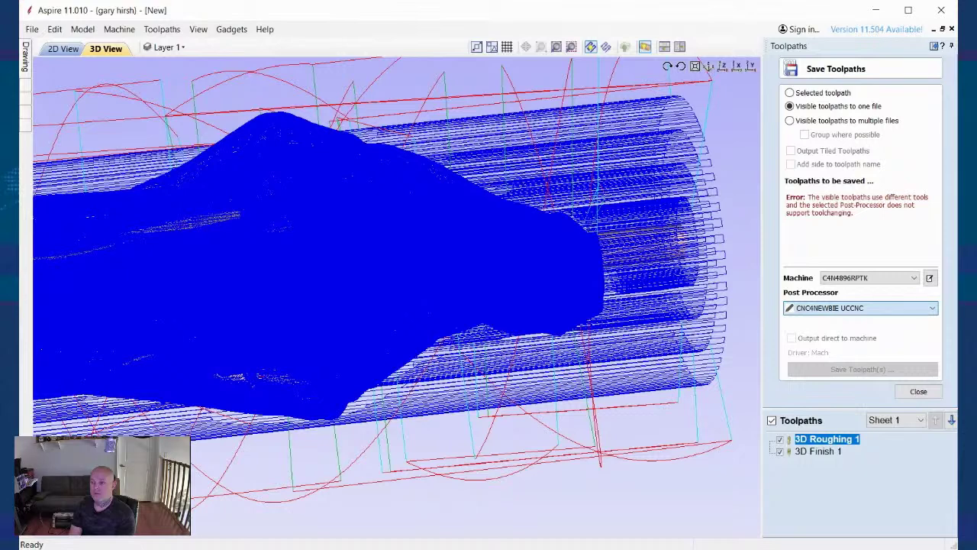
{"action": "scroll", "coordinate": [863, 308], "scroll_direction": "down", "scroll_amount": 1}
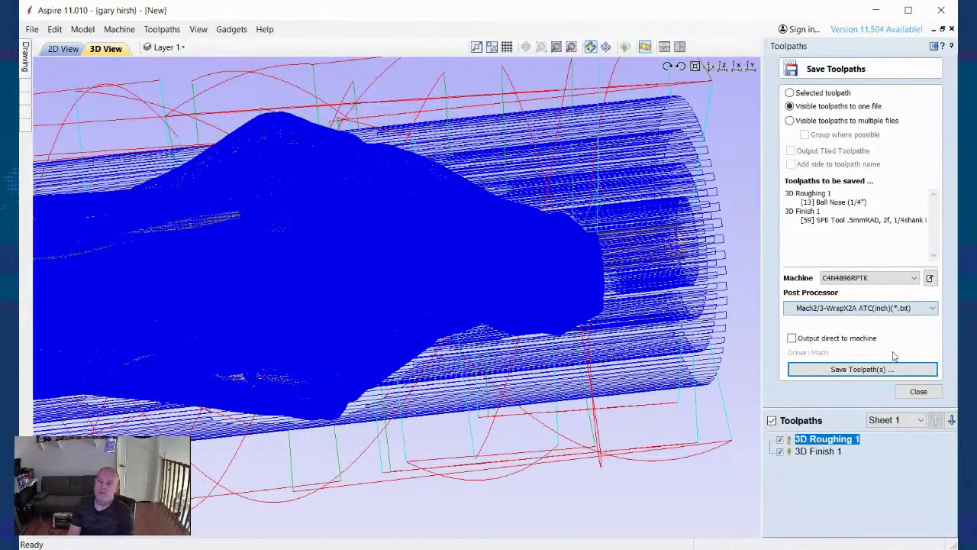
{"action": "scroll", "coordinate": [861, 308], "scroll_direction": "down", "scroll_amount": 1}
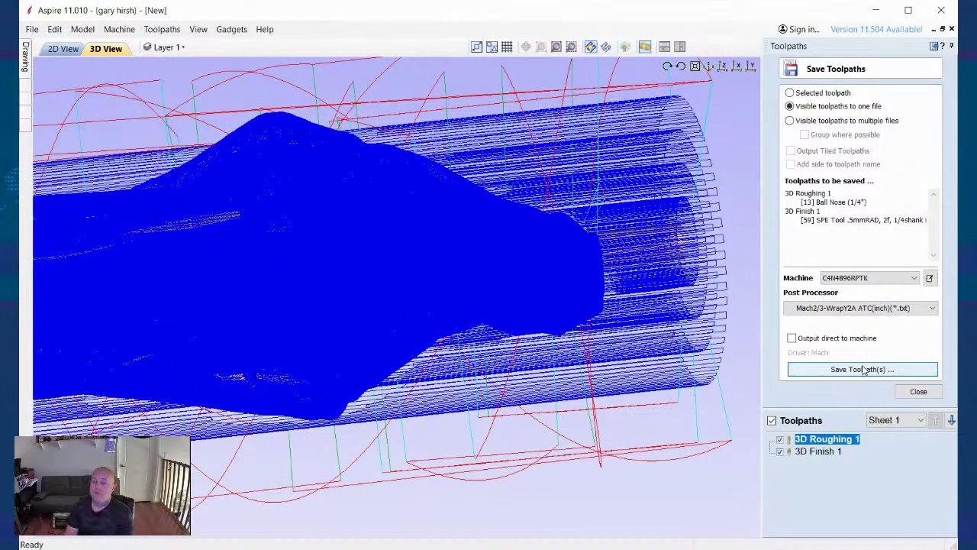
{"action": "left_click", "coordinate": [863, 369]}
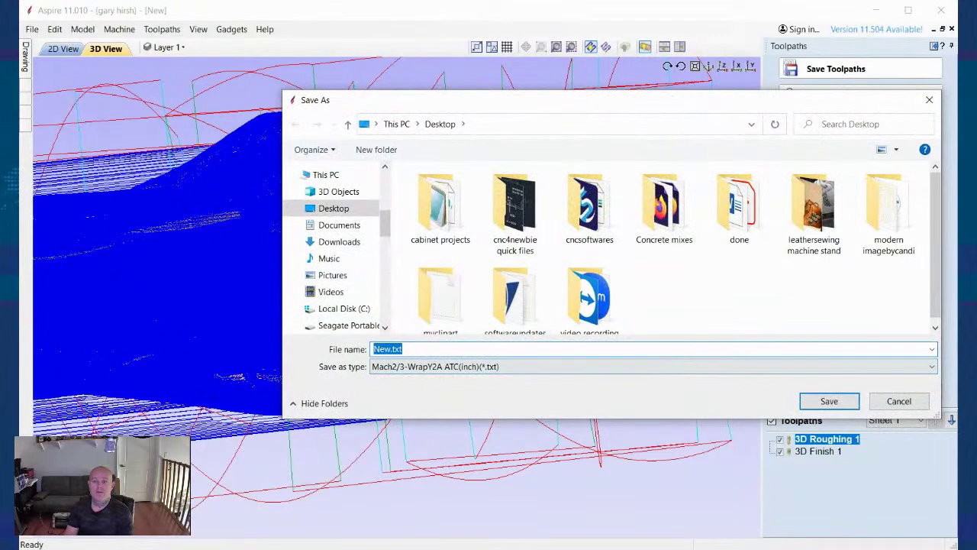
{"action": "left_click", "coordinate": [829, 401]}
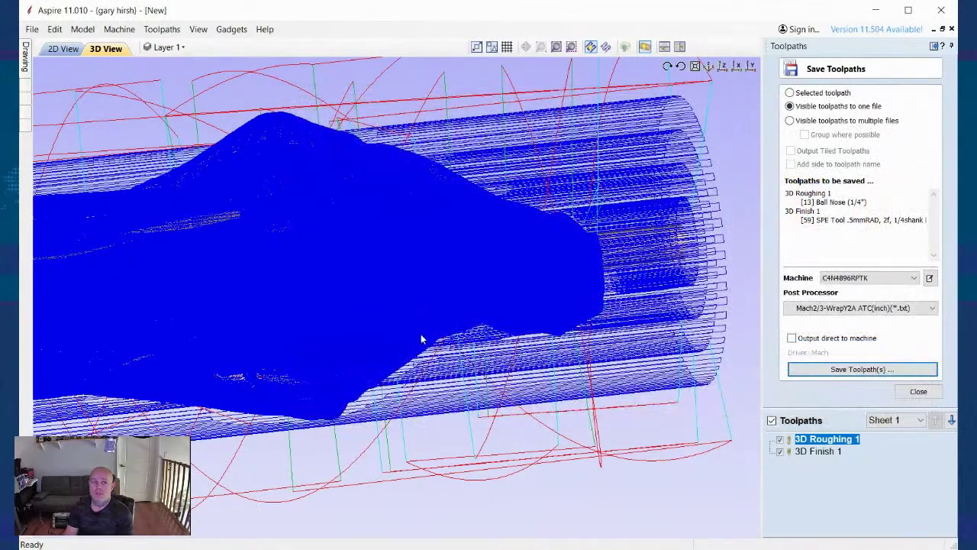